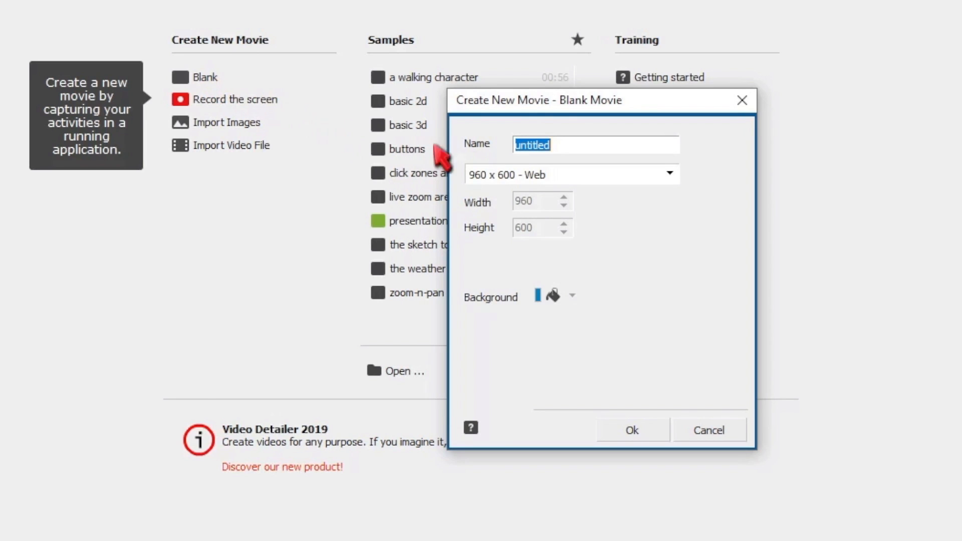
Set the new blank movie to a custom size of 1920 by 1080.
{"action": "left_click", "coordinate": [514, 175]}
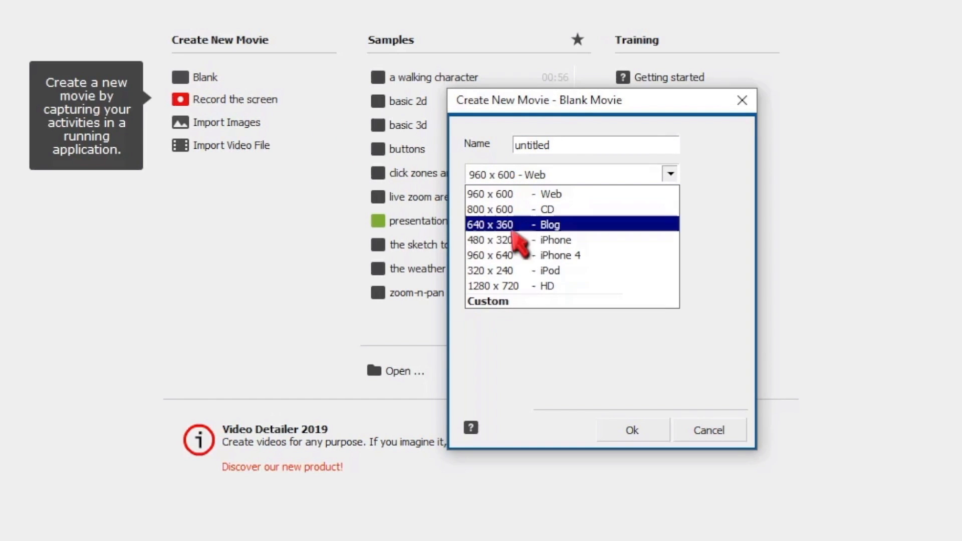
{"action": "left_click", "coordinate": [518, 301]}
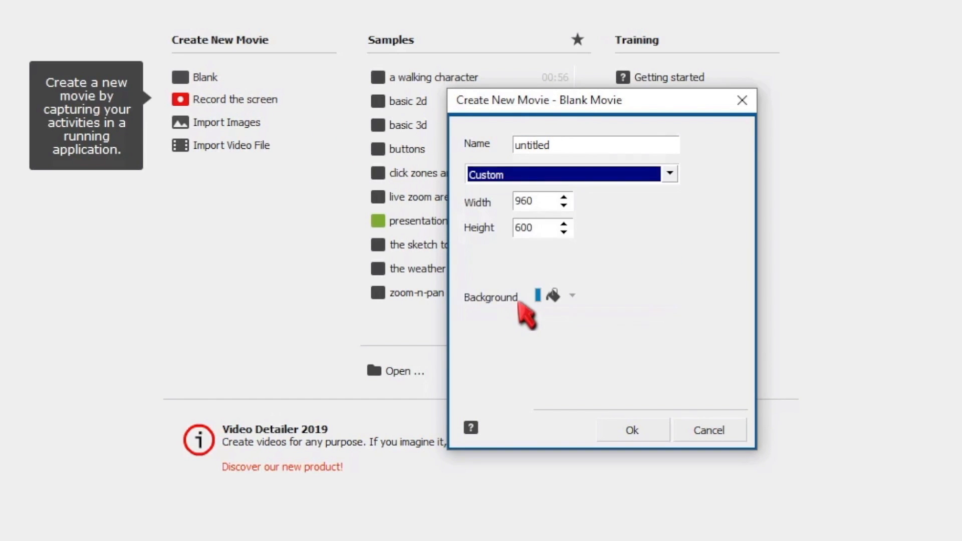
{"action": "double_click", "coordinate": [541, 200]}
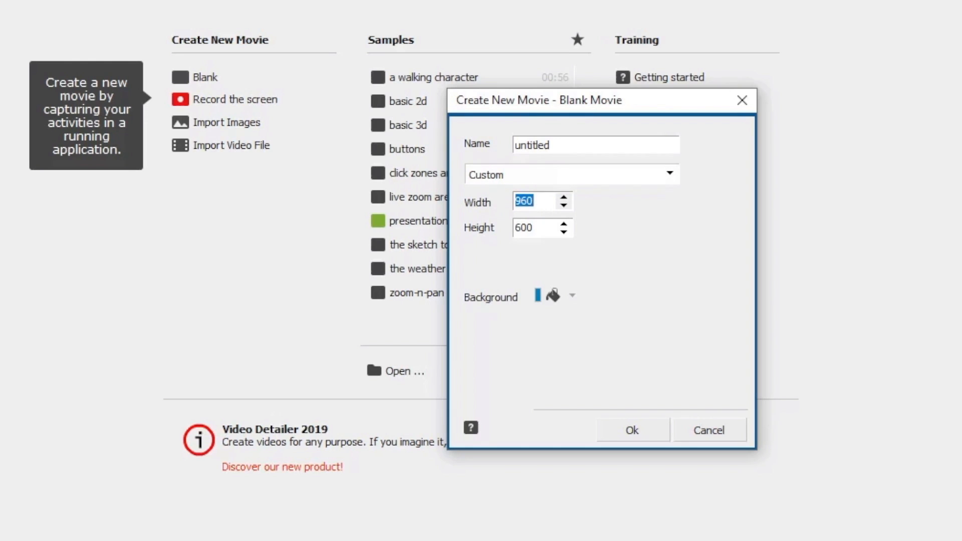
{"action": "type", "text": "1920"}
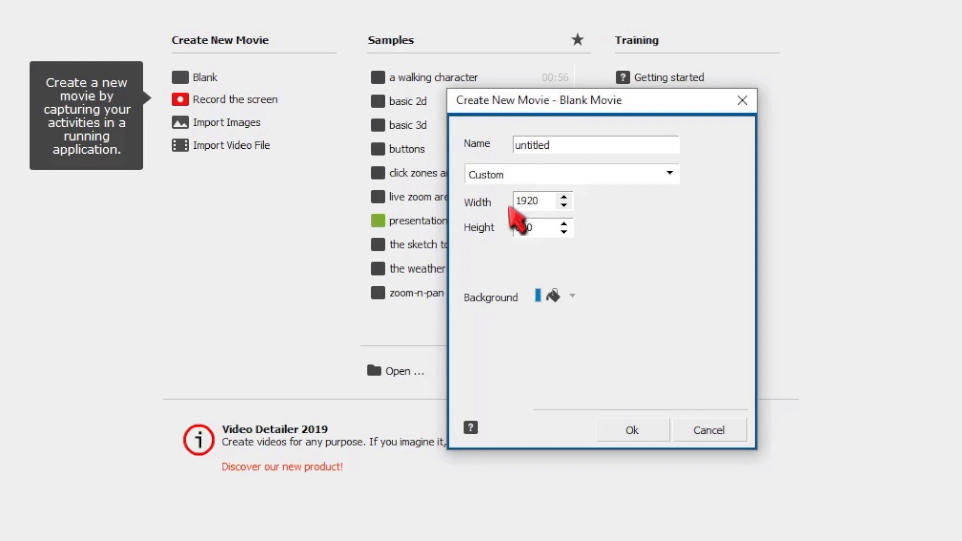
{"action": "double_click", "coordinate": [529, 228]}
{"action": "type", "text": "1080"}
Choose a green background for the new movie and create it.
{"action": "left_click", "coordinate": [552, 297]}
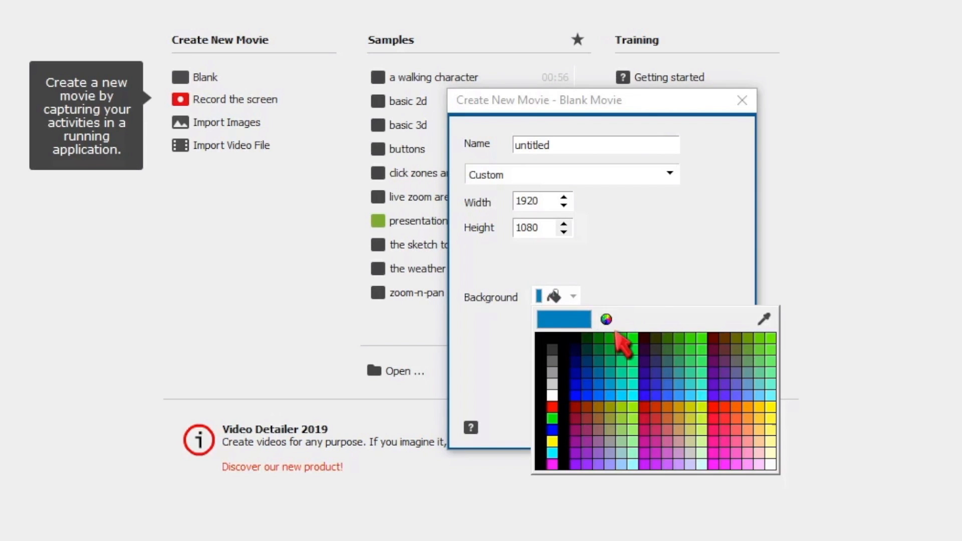
{"action": "left_click", "coordinate": [611, 338]}
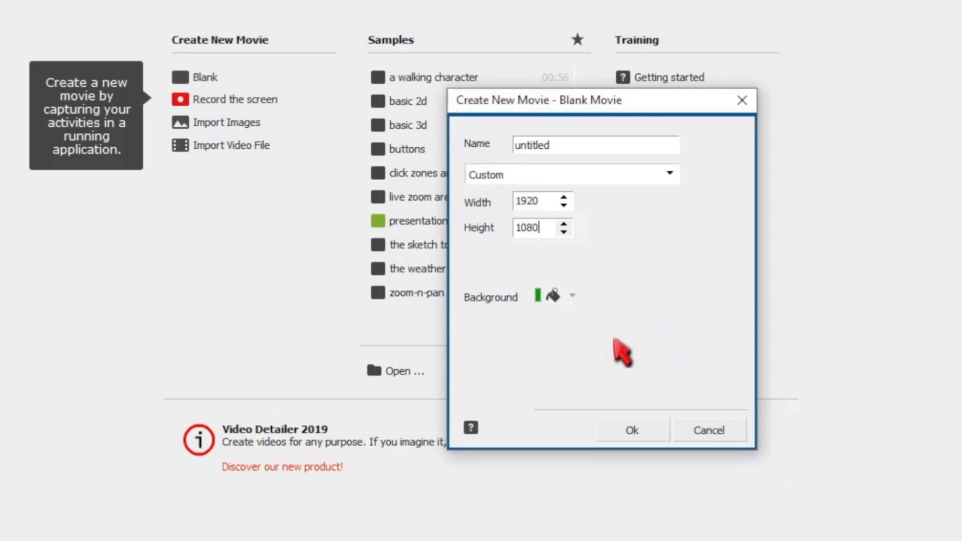
{"action": "left_click", "coordinate": [637, 432]}
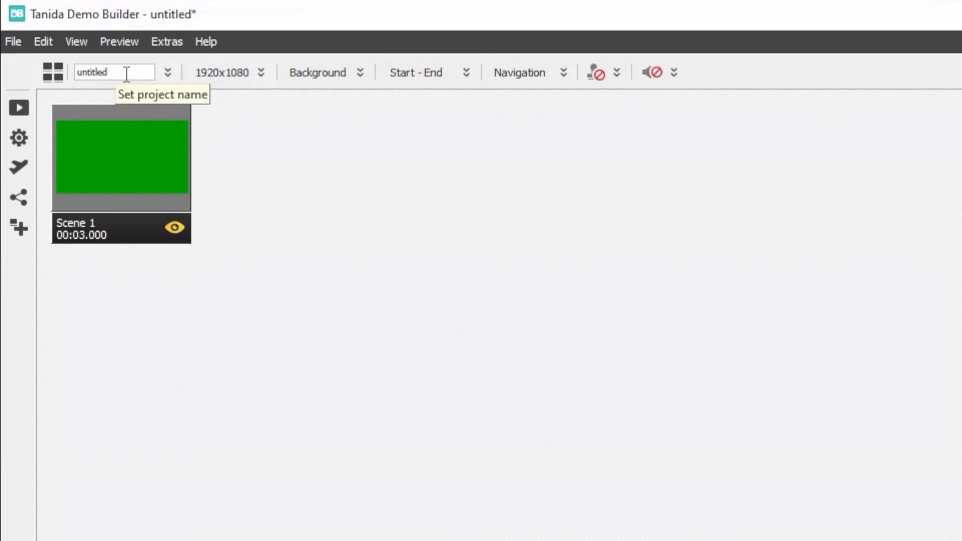
Look over the project's name, size, background, start-end and navigation settings, view Scene 1 briefly and return to the scene overview.
{"action": "left_click", "coordinate": [127, 73]}
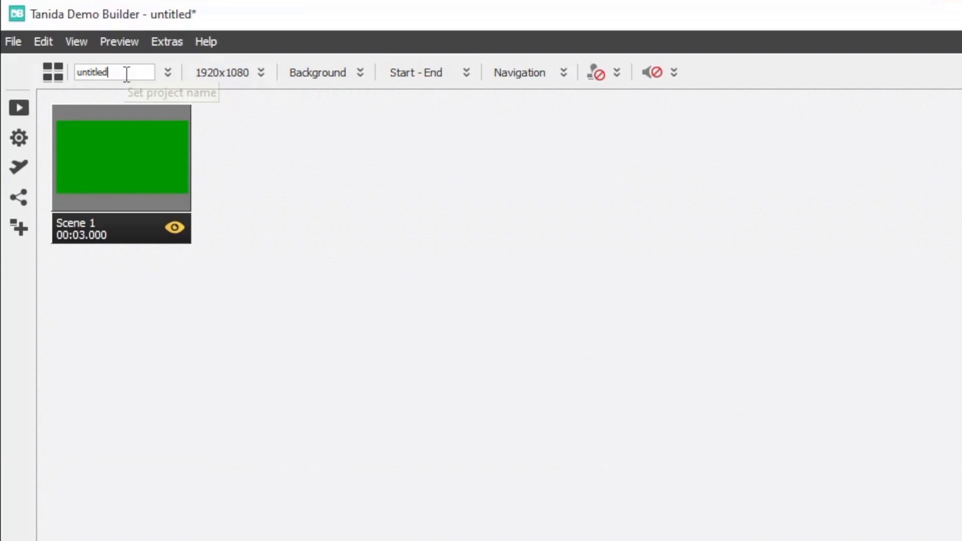
{"action": "left_click", "coordinate": [255, 75]}
{"action": "left_click", "coordinate": [331, 80]}
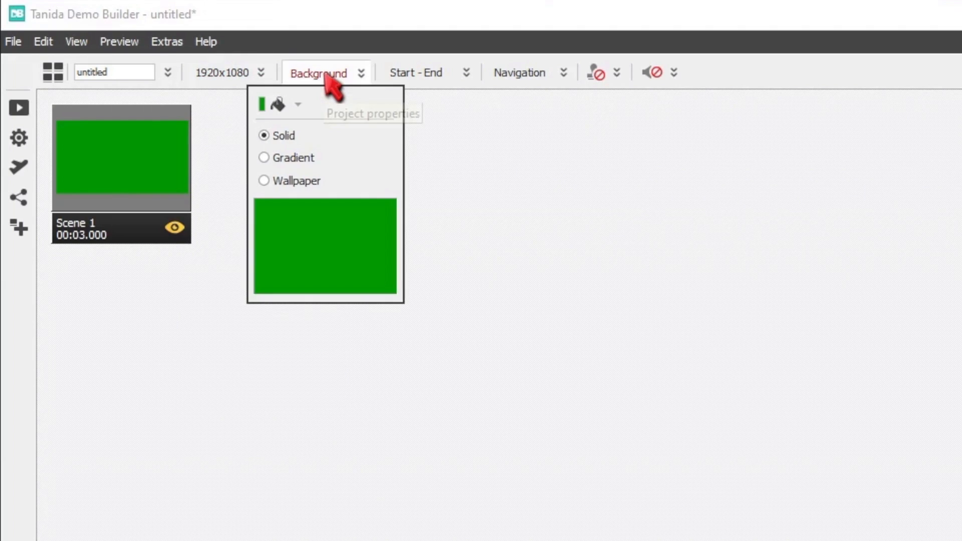
{"action": "left_click", "coordinate": [411, 75]}
{"action": "left_click", "coordinate": [416, 75]}
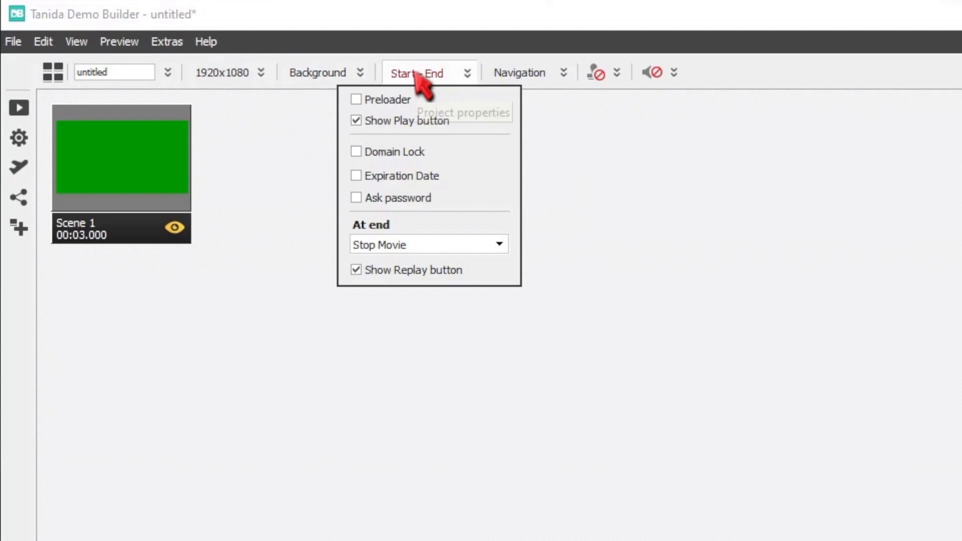
{"action": "left_click", "coordinate": [527, 73]}
{"action": "left_click", "coordinate": [535, 75]}
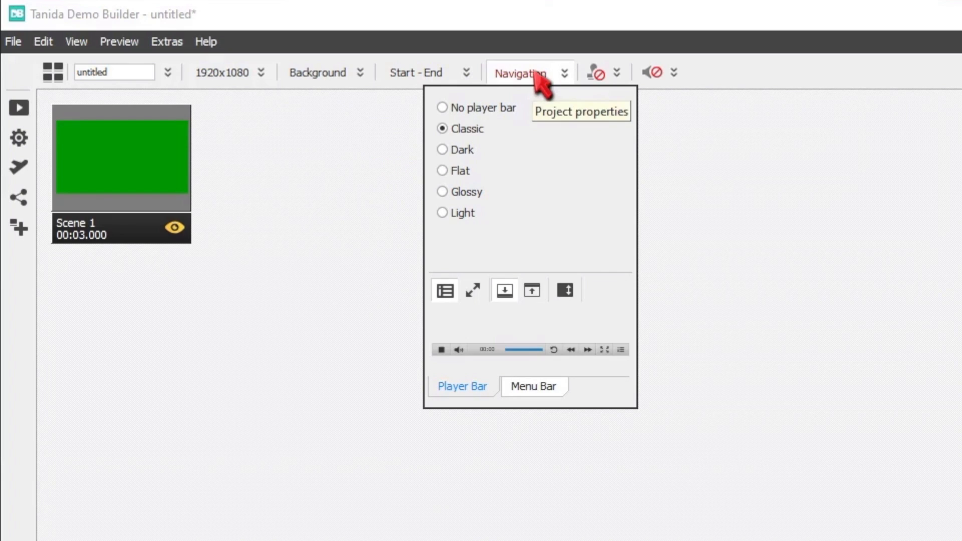
{"action": "left_click", "coordinate": [778, 242]}
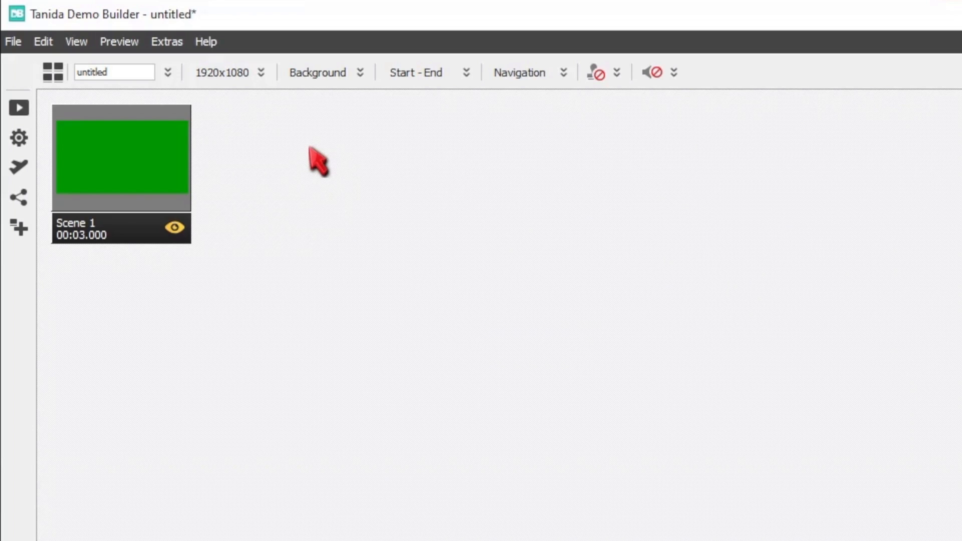
{"action": "double_click", "coordinate": [119, 155]}
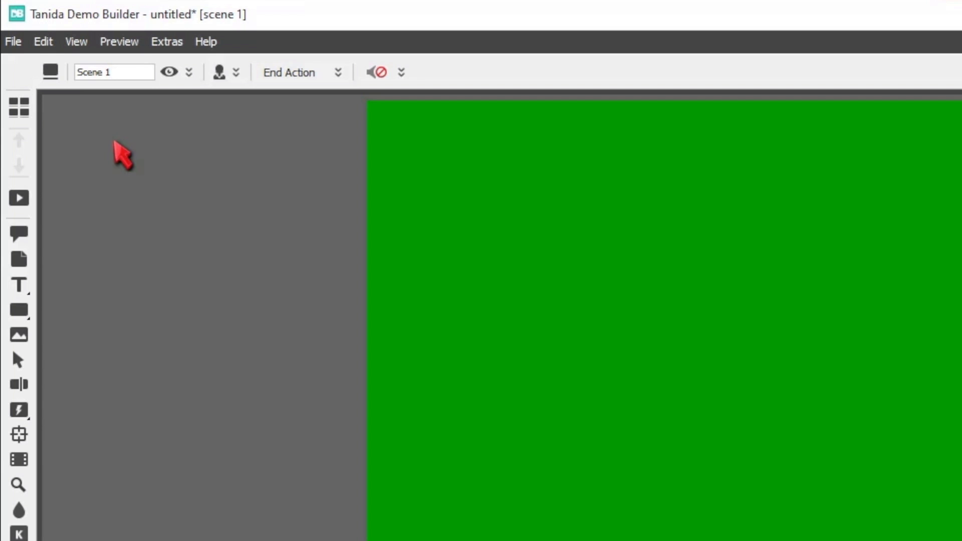
{"action": "left_click", "coordinate": [10, 54]}
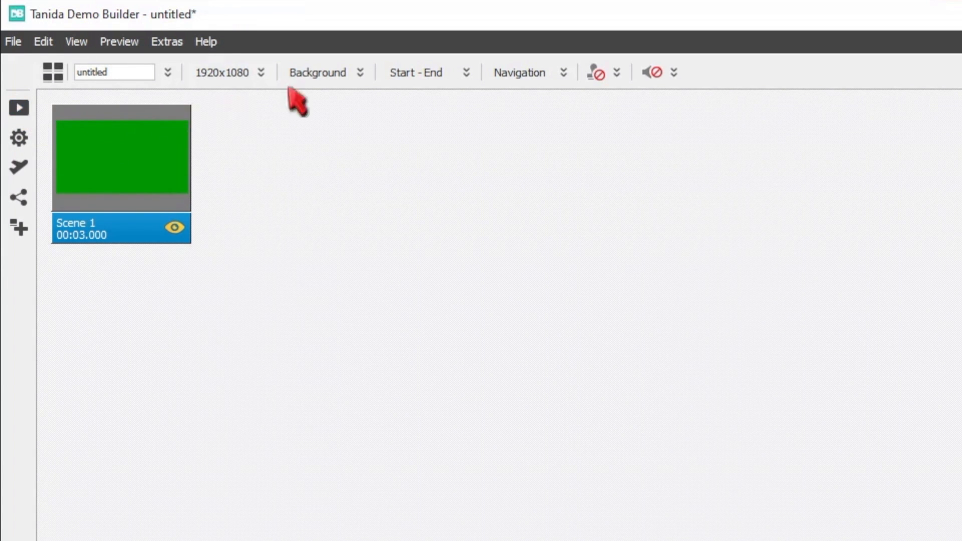
Change the project's solid background color to gray and open Scene 1 for editing.
{"action": "left_click", "coordinate": [327, 76]}
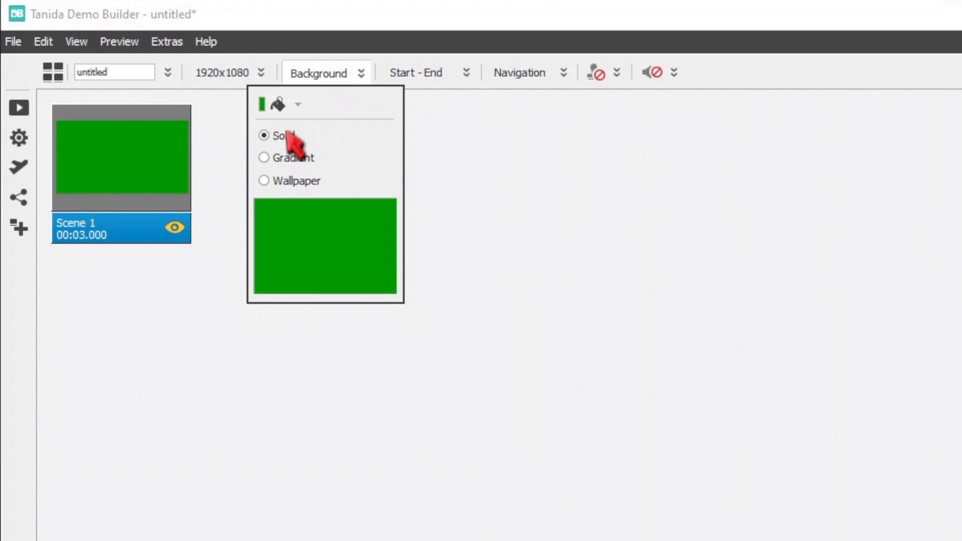
{"action": "left_click", "coordinate": [288, 109]}
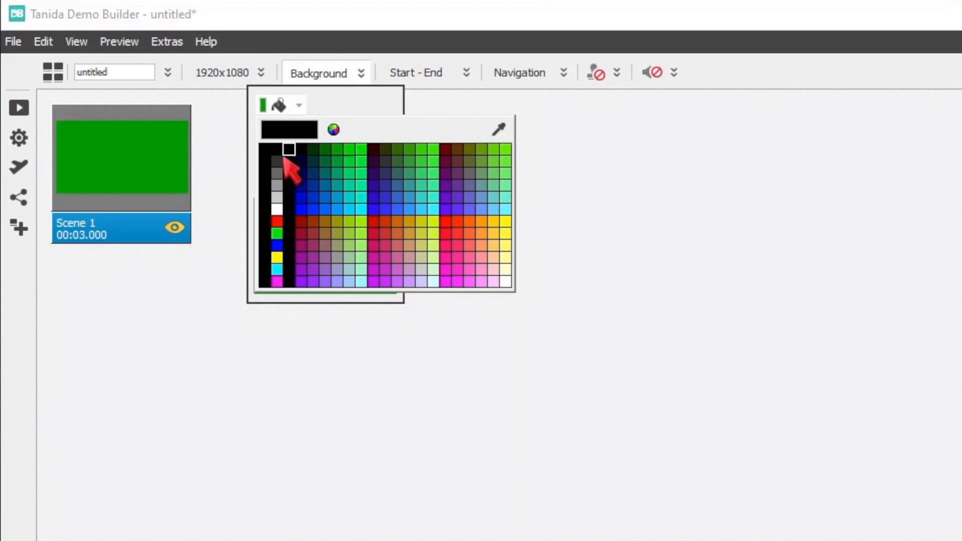
{"action": "left_click", "coordinate": [279, 185]}
{"action": "left_click", "coordinate": [480, 192]}
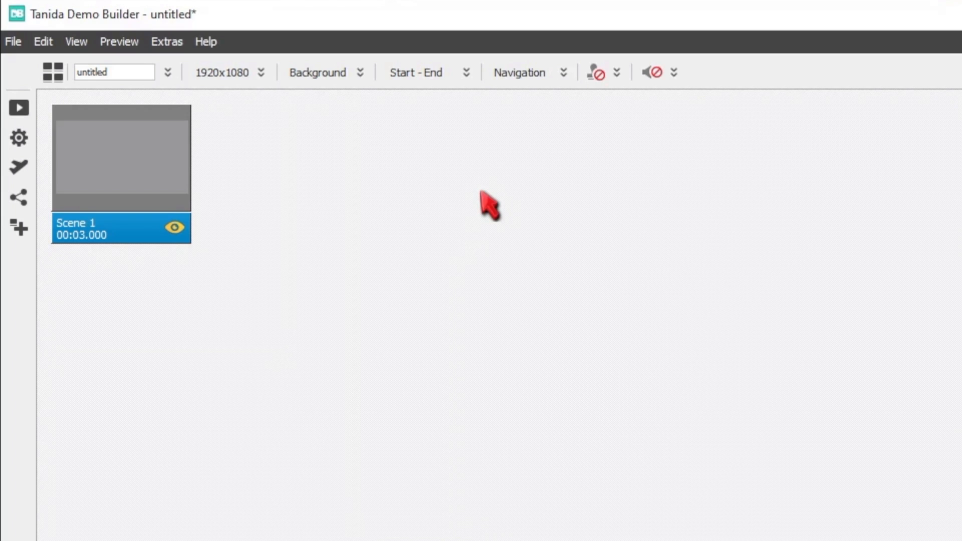
{"action": "double_click", "coordinate": [133, 162]}
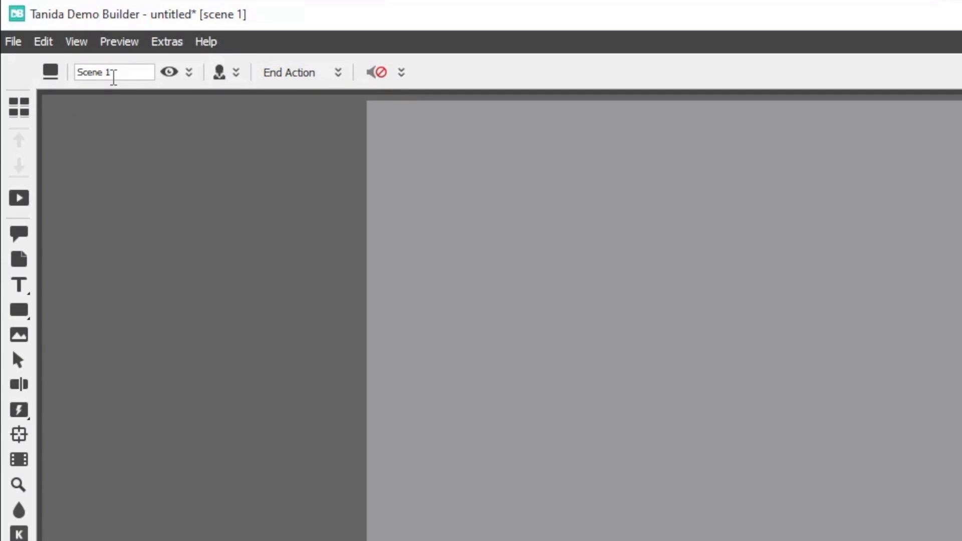
{"action": "left_click", "coordinate": [123, 74]}
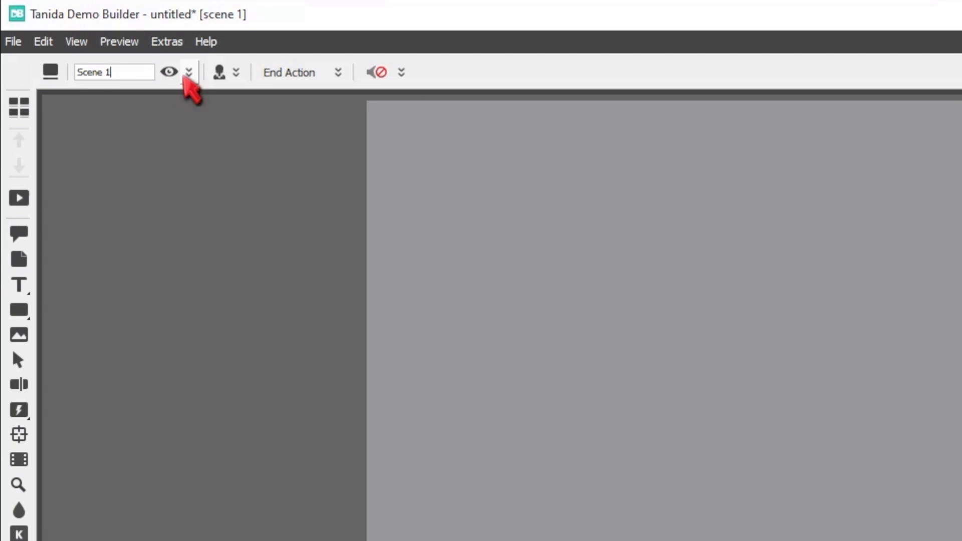
{"action": "left_click", "coordinate": [190, 73]}
{"action": "left_click", "coordinate": [190, 73]}
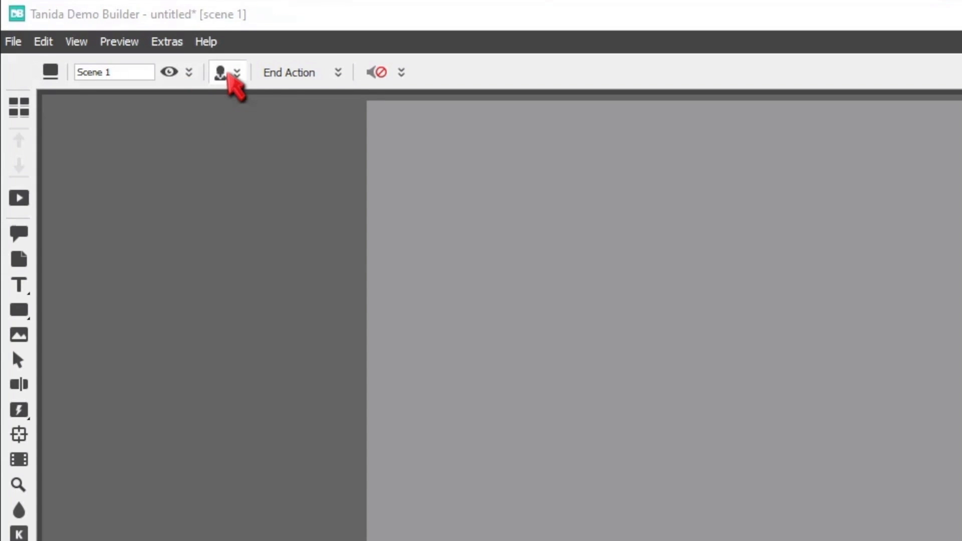
{"action": "left_click", "coordinate": [229, 74]}
{"action": "left_click", "coordinate": [231, 74]}
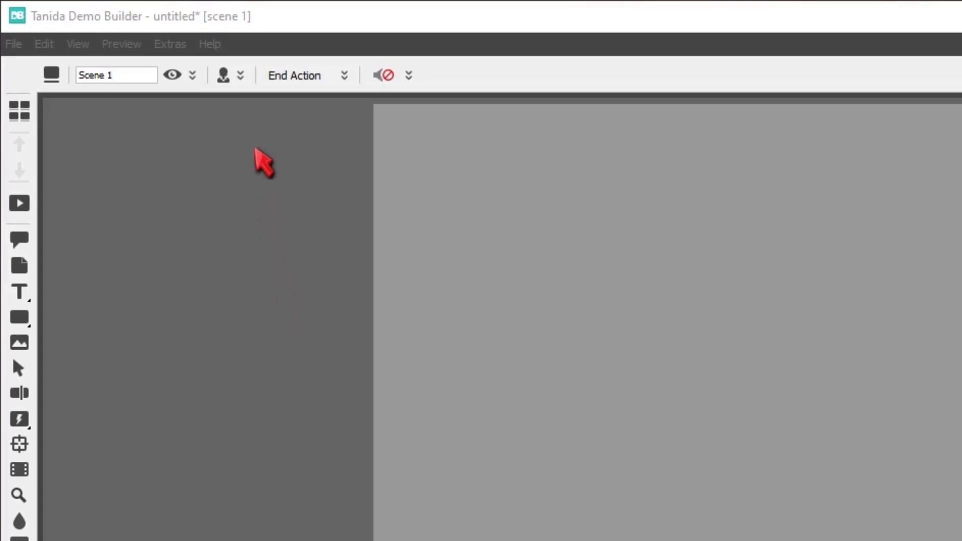
Add the character Joey to Scene 1 and set his height to 960.
{"action": "left_click", "coordinate": [248, 75]}
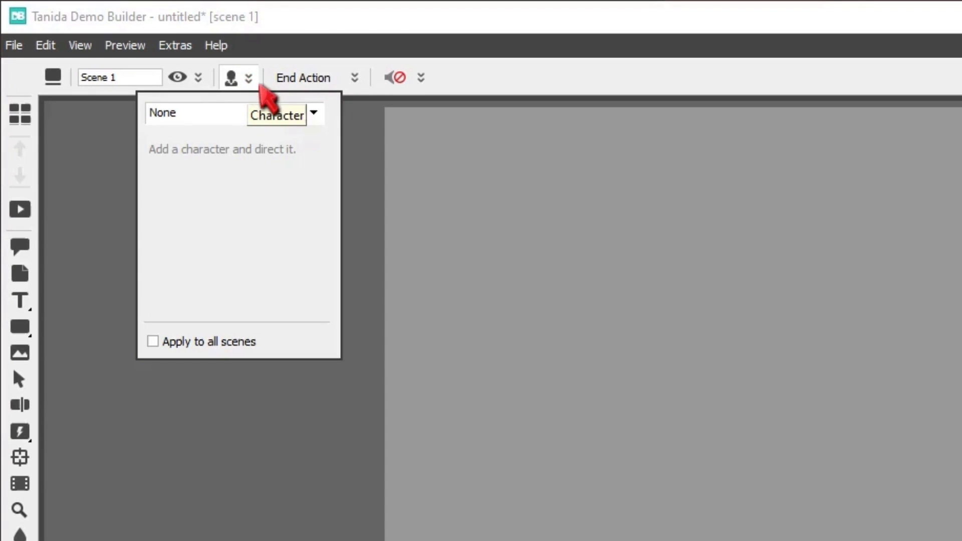
{"action": "left_click", "coordinate": [314, 114]}
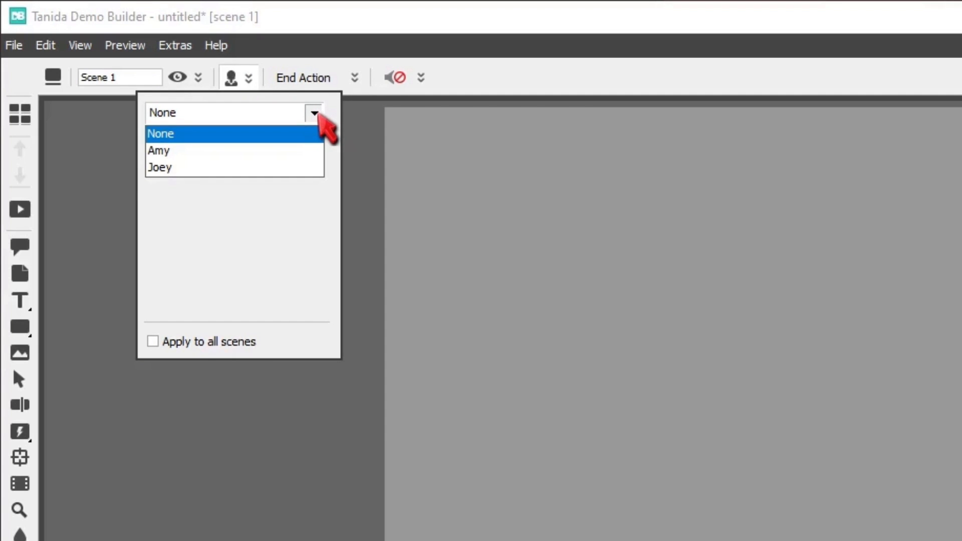
{"action": "left_click", "coordinate": [294, 168]}
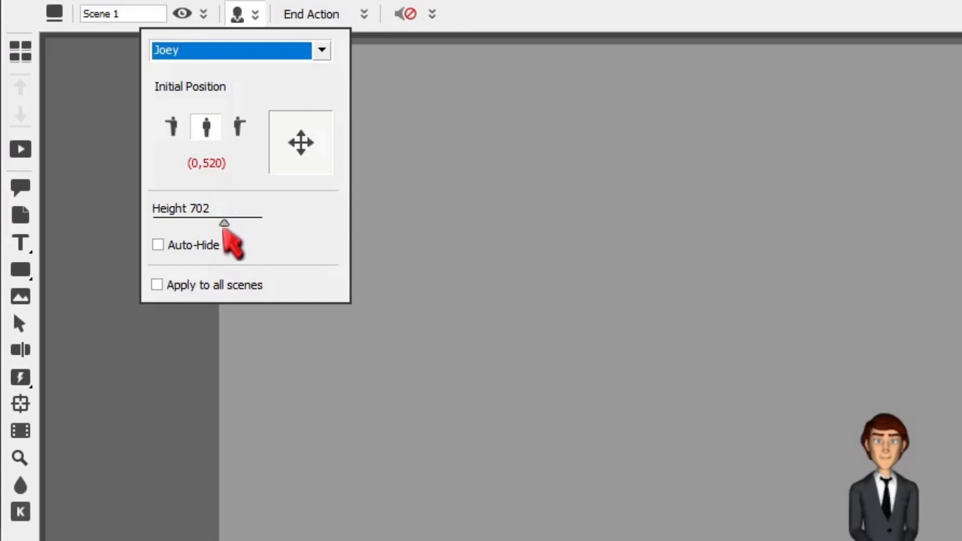
{"action": "left_click_drag", "start_coordinate": [224, 221], "coordinate": [152, 221]}
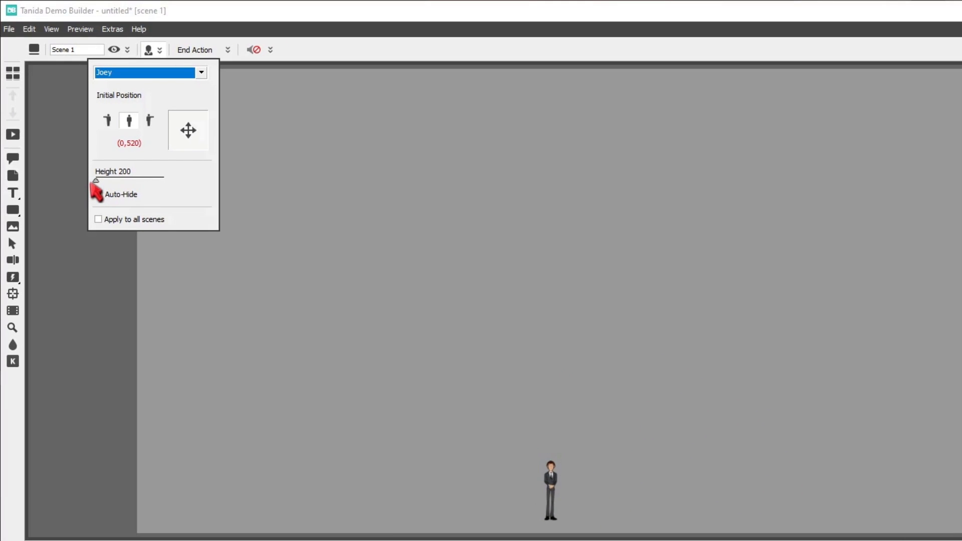
{"action": "left_click_drag", "start_coordinate": [95, 181], "coordinate": [175, 177]}
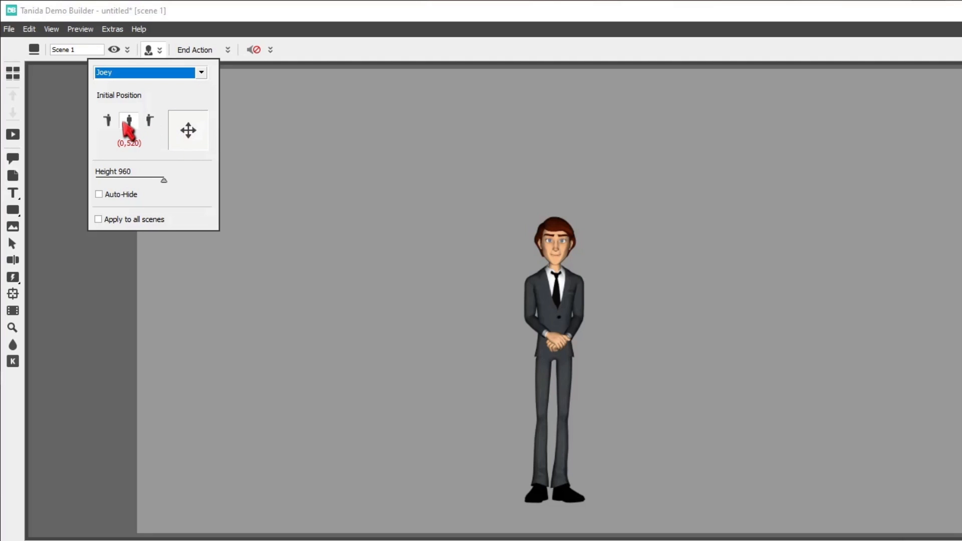
Try Joey's two side-facing initial positions, restore the front-facing one and move him toward the left side of the scene.
{"action": "left_click", "coordinate": [148, 119]}
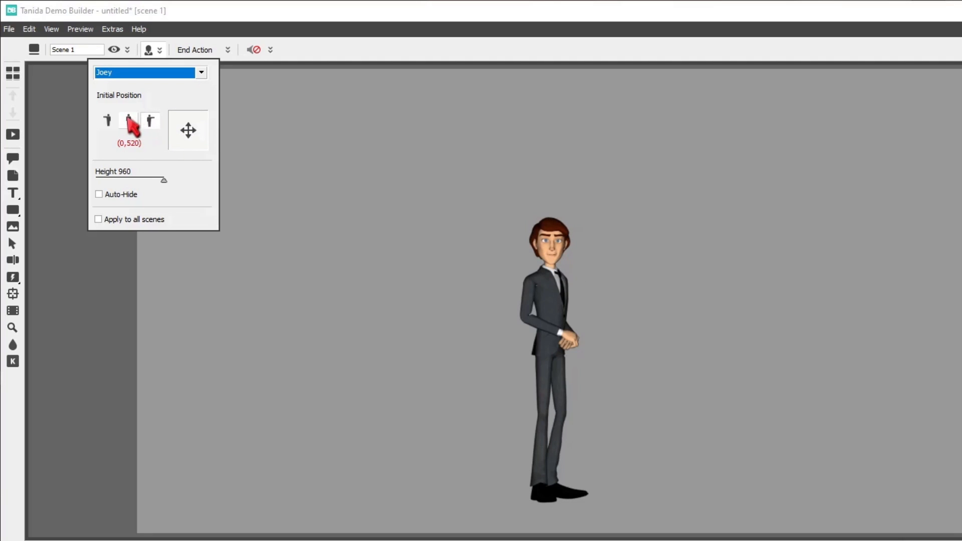
{"action": "left_click", "coordinate": [107, 119]}
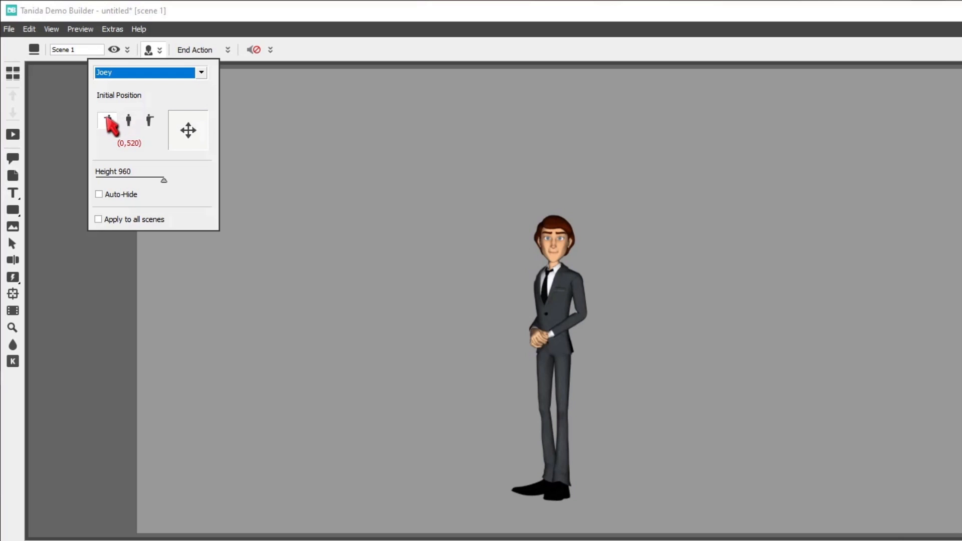
{"action": "left_click", "coordinate": [129, 120]}
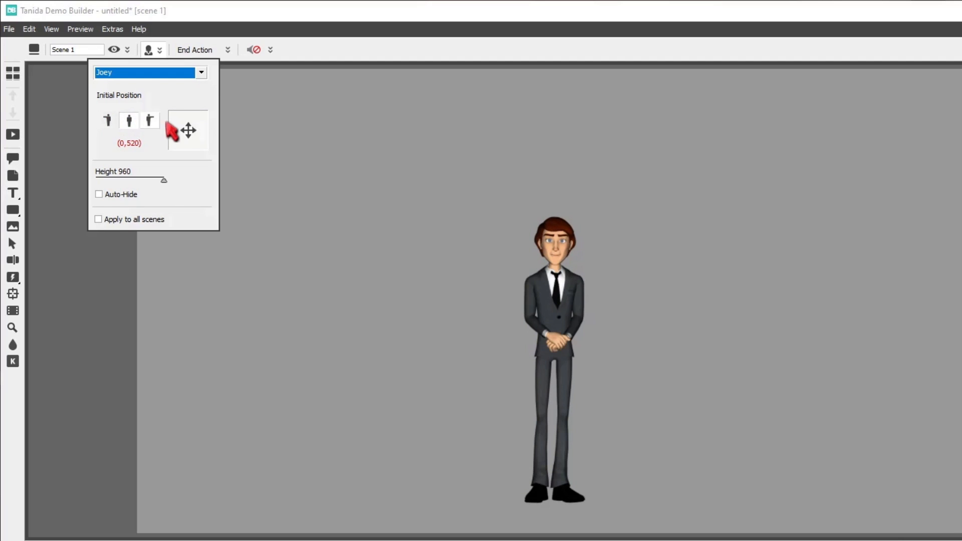
{"action": "left_click_drag", "start_coordinate": [189, 131], "coordinate": [70, 131]}
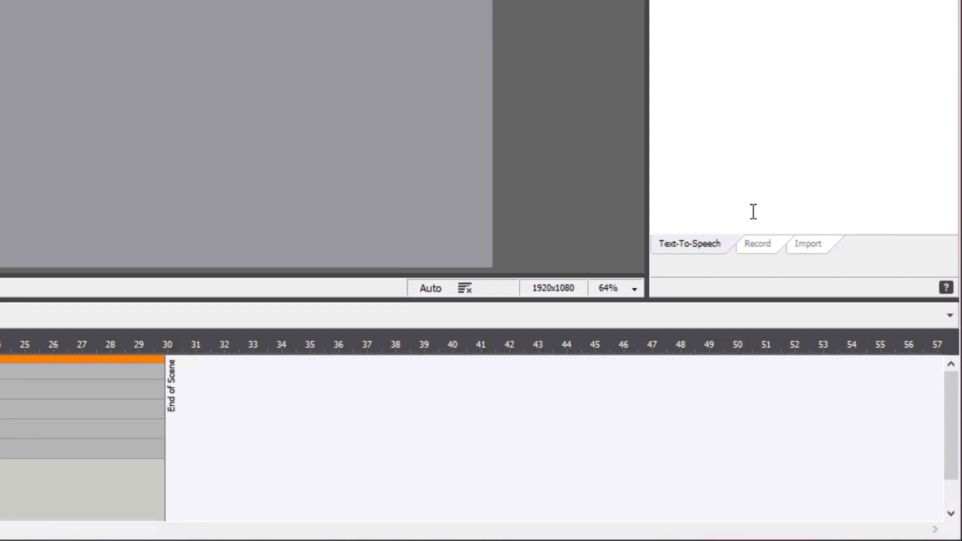
Look at the recording and import options for the character's speech.
{"action": "left_click", "coordinate": [753, 241]}
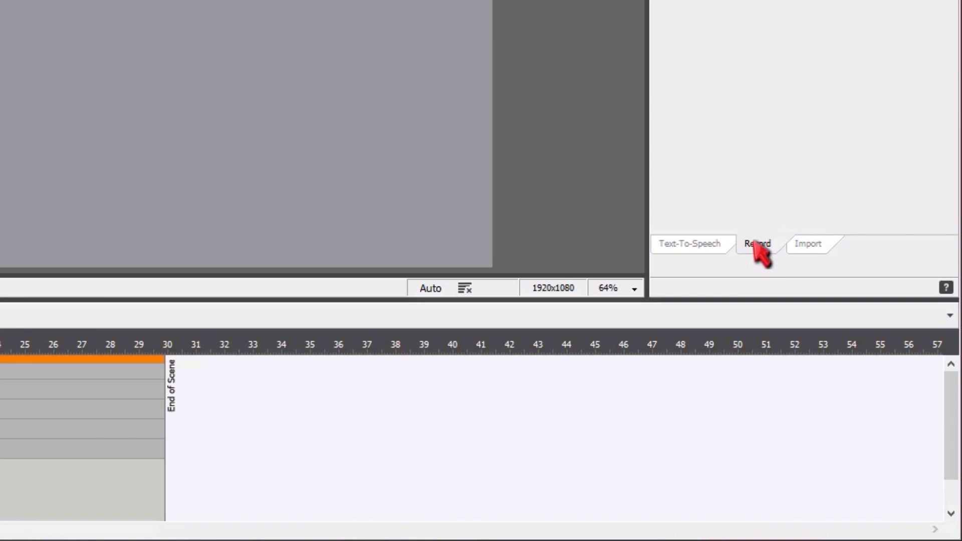
{"action": "left_click", "coordinate": [813, 242]}
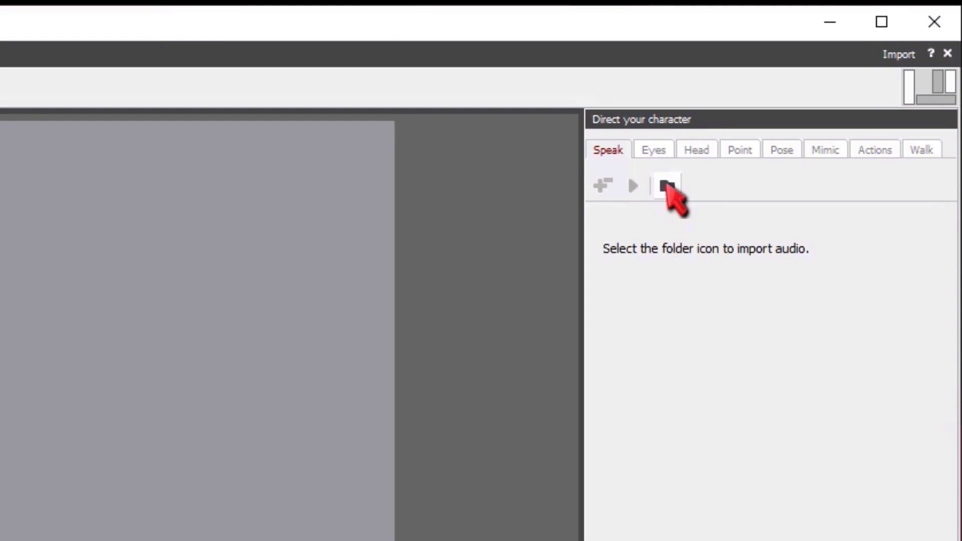
Steer Joey's gaze with the eye direction control and play back the eye movement.
{"action": "left_click", "coordinate": [663, 151]}
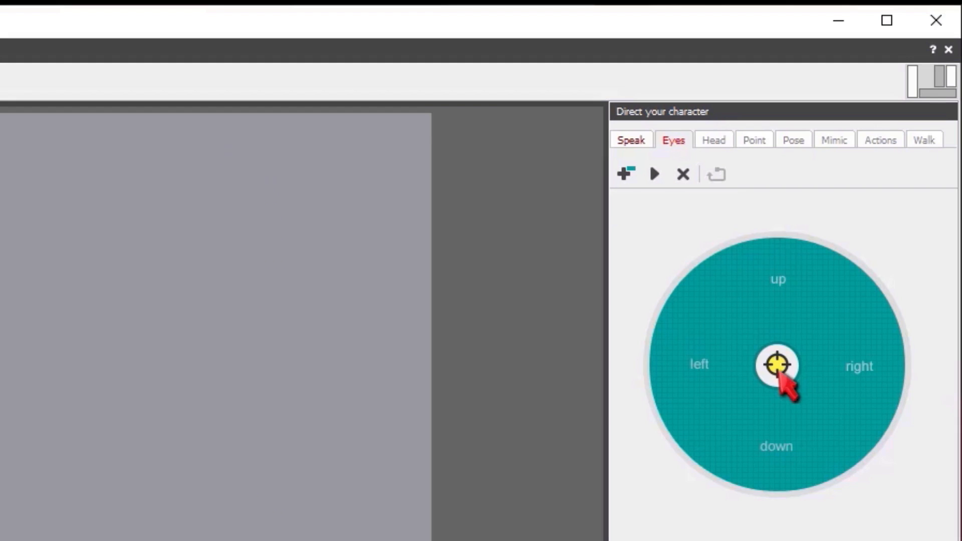
{"action": "mouse_move", "coordinate": [777, 365]}
{"action": "left_mouse_down"}
{"action": "mouse_move", "coordinate": [698, 297]}
{"action": "mouse_move", "coordinate": [702, 289]}
{"action": "mouse_move", "coordinate": [771, 269]}
{"action": "mouse_move", "coordinate": [811, 276]}
{"action": "mouse_move", "coordinate": [866, 322]}
{"action": "mouse_move", "coordinate": [882, 386]}
{"action": "mouse_move", "coordinate": [711, 438]}
{"action": "mouse_move", "coordinate": [734, 388]}
{"action": "mouse_move", "coordinate": [767, 373]}
{"action": "left_mouse_up"}
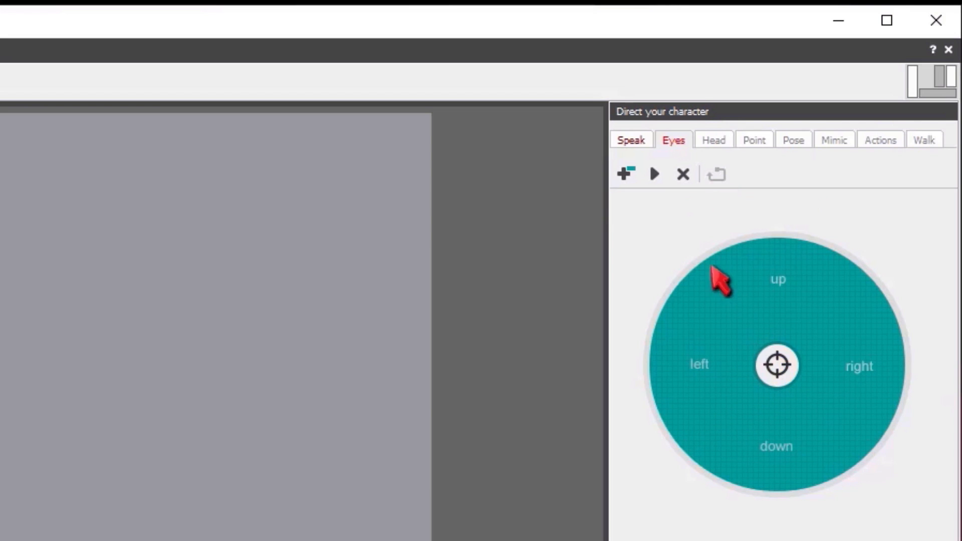
{"action": "left_click", "coordinate": [655, 173]}
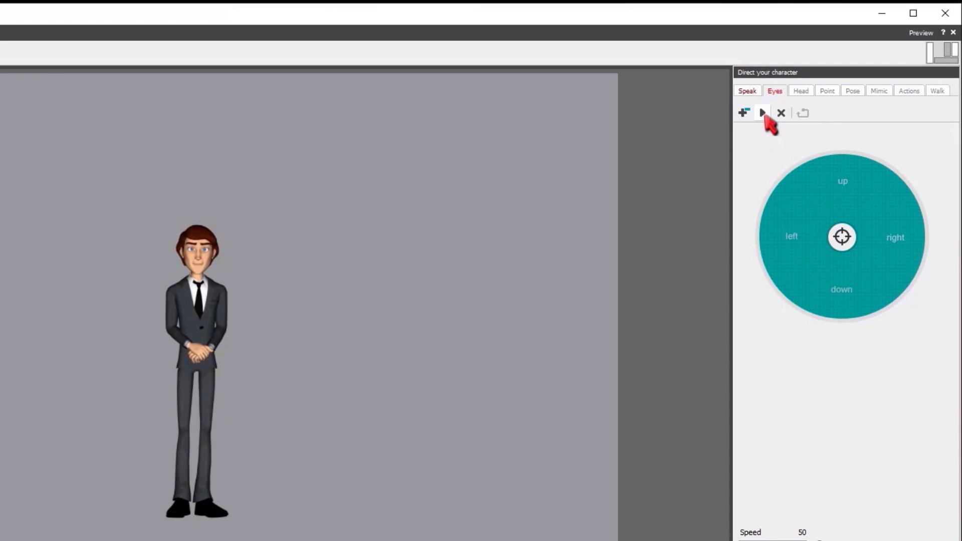
Record Joey's eye movement with the eye direction control, preview it and add it to the timeline.
{"action": "mouse_move", "coordinate": [842, 236]}
{"action": "left_mouse_down"}
{"action": "mouse_move", "coordinate": [899, 222]}
{"action": "mouse_move", "coordinate": [908, 276]}
{"action": "mouse_move", "coordinate": [895, 203]}
{"action": "mouse_move", "coordinate": [842, 237]}
{"action": "left_mouse_up"}
{"action": "left_click", "coordinate": [762, 113]}
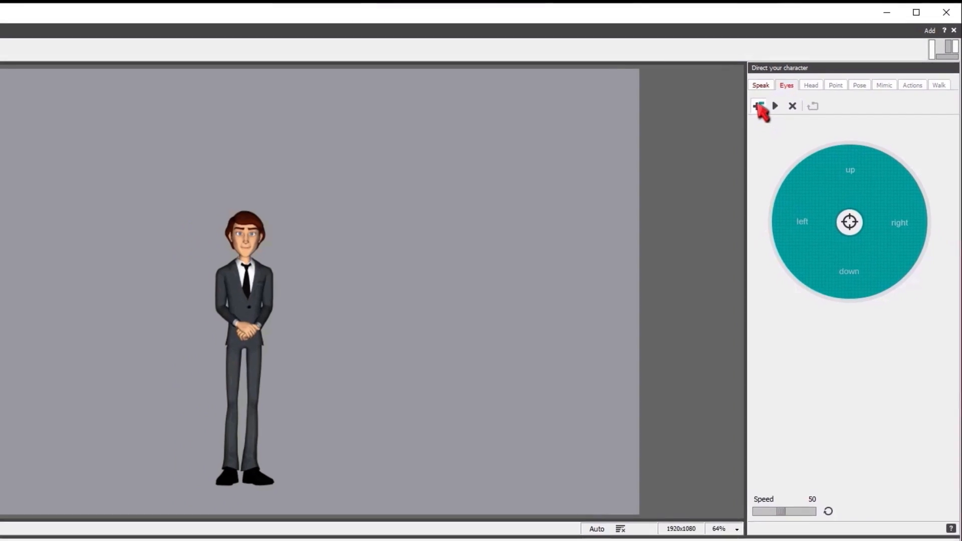
{"action": "left_click", "coordinate": [745, 112]}
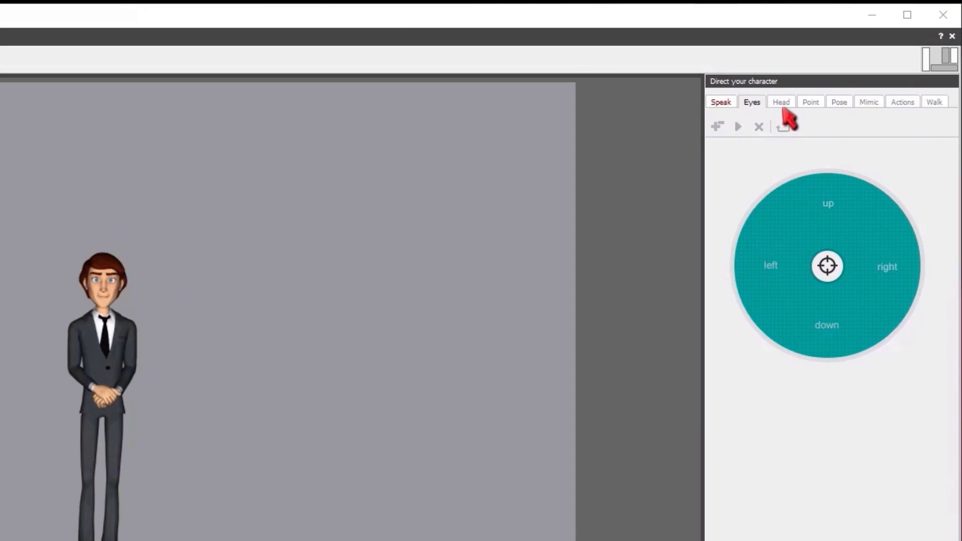
Try steering Joey's head with the head direction control, first at speed 50 and again at speed 10.
{"action": "left_click", "coordinate": [783, 107]}
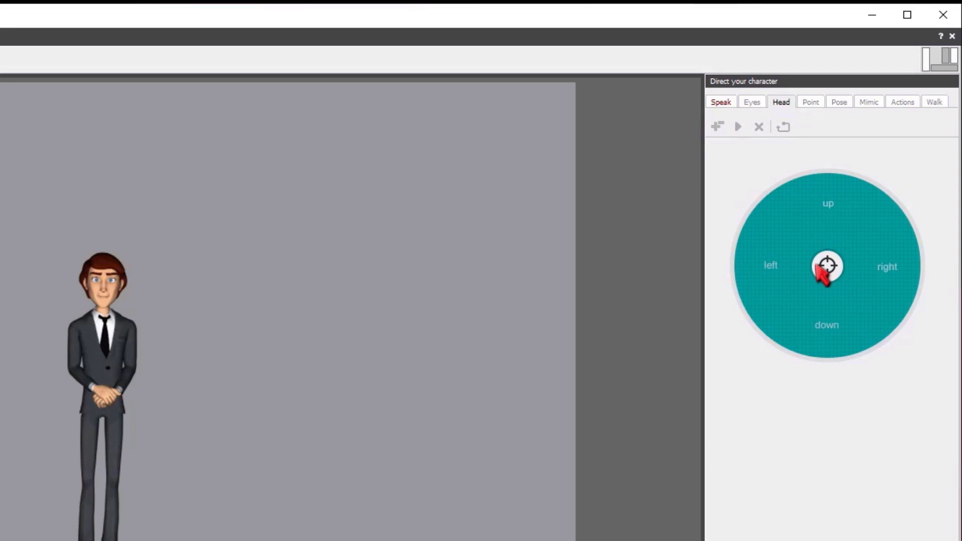
{"action": "mouse_move", "coordinate": [826, 268]}
{"action": "left_mouse_down"}
{"action": "mouse_move", "coordinate": [759, 262]}
{"action": "mouse_move", "coordinate": [904, 265]}
{"action": "mouse_move", "coordinate": [851, 198]}
{"action": "mouse_move", "coordinate": [776, 283]}
{"action": "mouse_move", "coordinate": [840, 306]}
{"action": "mouse_move", "coordinate": [870, 281]}
{"action": "mouse_move", "coordinate": [872, 243]}
{"action": "mouse_move", "coordinate": [821, 213]}
{"action": "mouse_move", "coordinate": [776, 224]}
{"action": "mouse_move", "coordinate": [787, 257]}
{"action": "mouse_move", "coordinate": [828, 266]}
{"action": "left_mouse_up"}
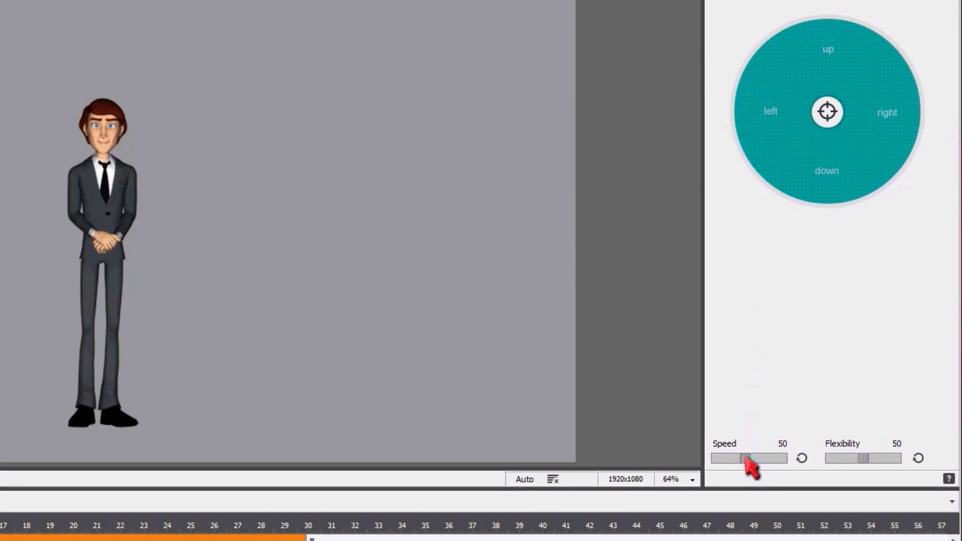
{"action": "left_click_drag", "start_coordinate": [738, 456], "coordinate": [697, 455]}
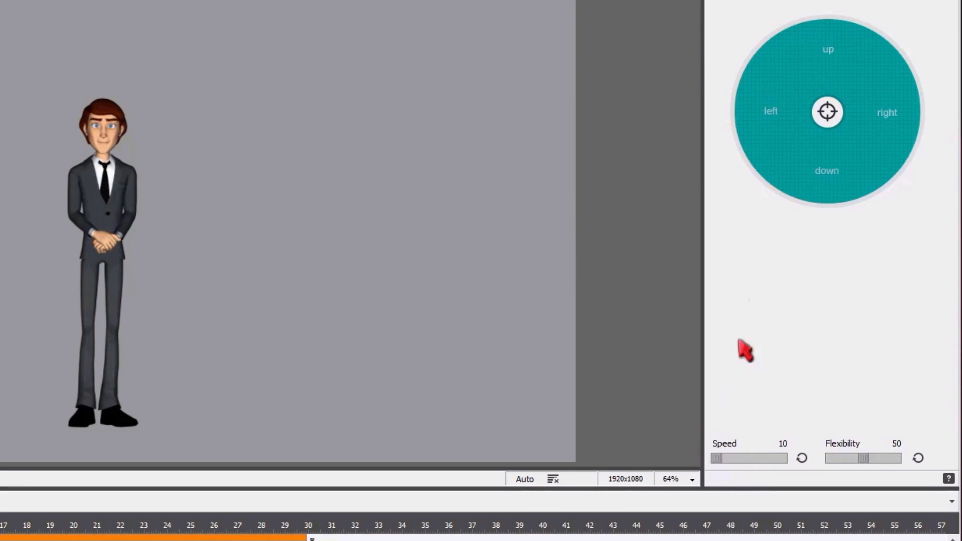
{"action": "mouse_move", "coordinate": [827, 111]}
{"action": "left_mouse_down"}
{"action": "mouse_move", "coordinate": [757, 87]}
{"action": "mouse_move", "coordinate": [877, 69]}
{"action": "mouse_move", "coordinate": [877, 159]}
{"action": "mouse_move", "coordinate": [862, 226]}
{"action": "mouse_move", "coordinate": [814, 86]}
{"action": "mouse_move", "coordinate": [878, 60]}
{"action": "mouse_move", "coordinate": [753, 32]}
{"action": "mouse_move", "coordinate": [792, 171]}
{"action": "mouse_move", "coordinate": [828, 112]}
{"action": "left_mouse_up"}
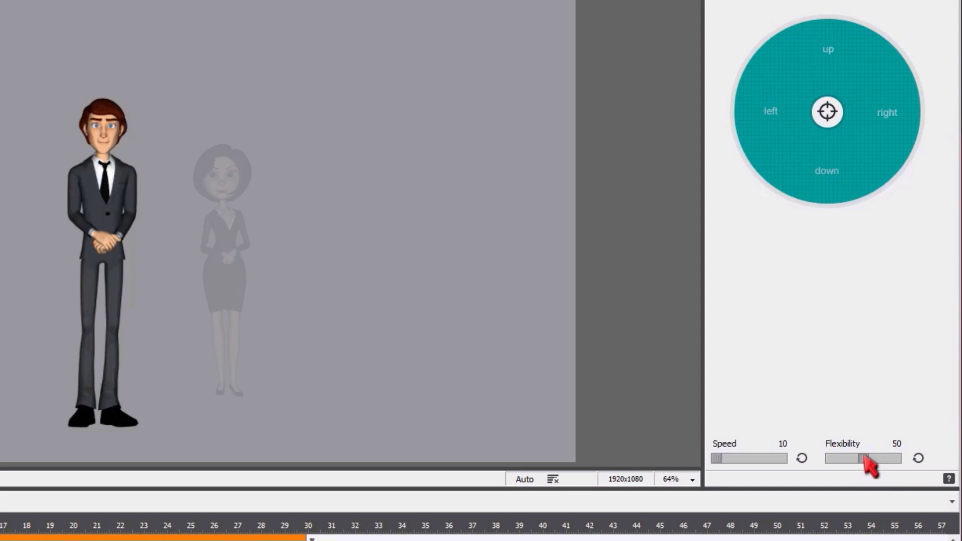
Set the head movement's flexibility and speed to 100, steer Joey's head and add the movement to the timeline.
{"action": "left_click_drag", "start_coordinate": [864, 458], "coordinate": [915, 457]}
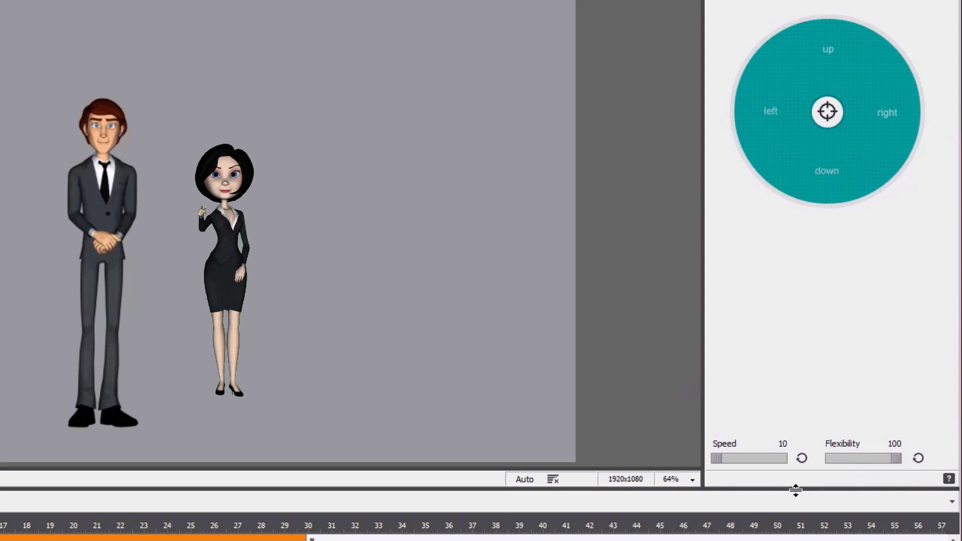
{"action": "left_click_drag", "start_coordinate": [717, 458], "coordinate": [828, 457]}
{"action": "left_click_drag", "start_coordinate": [827, 112], "coordinate": [921, 111]}
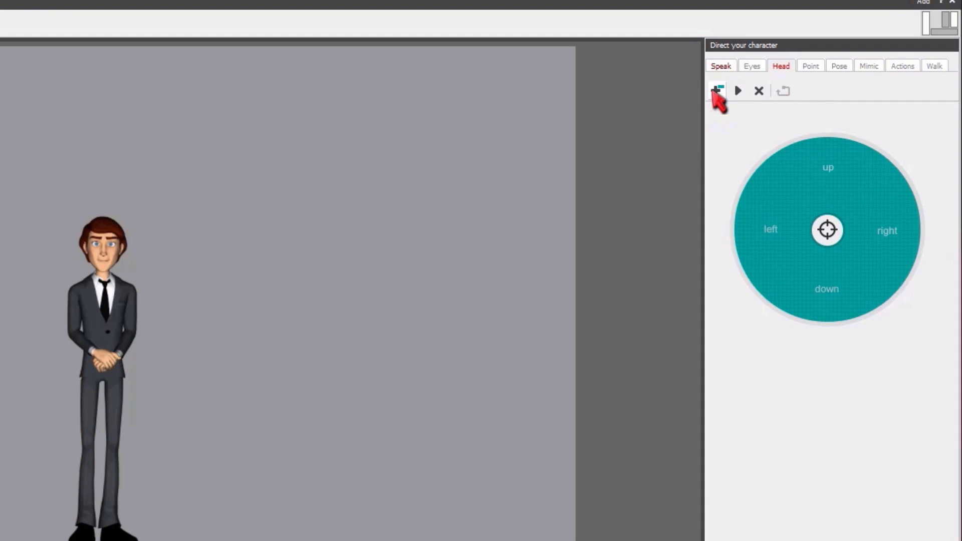
{"action": "left_click", "coordinate": [718, 92]}
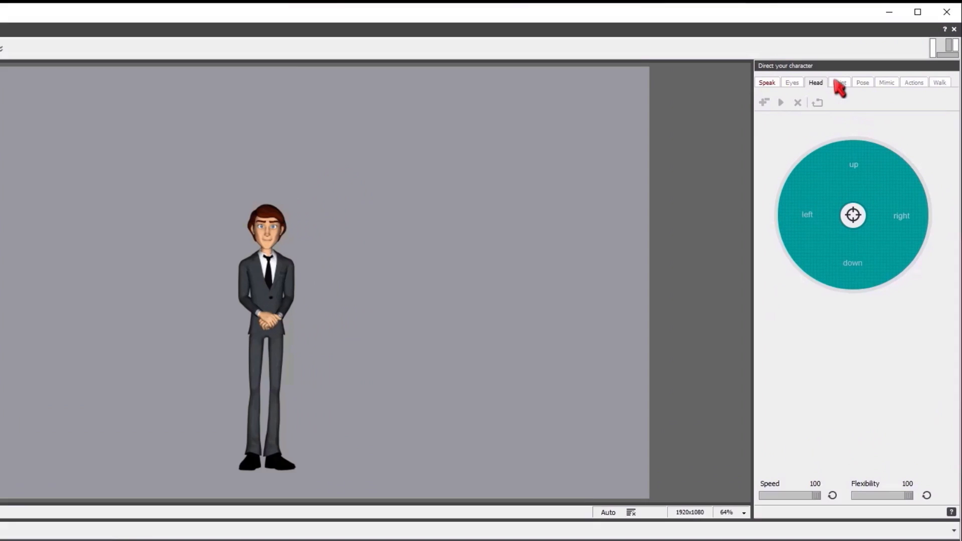
Record a pointing movement for Joey at speed 10, add it to the timeline and extend the scene to 55 seconds.
{"action": "left_click", "coordinate": [838, 82]}
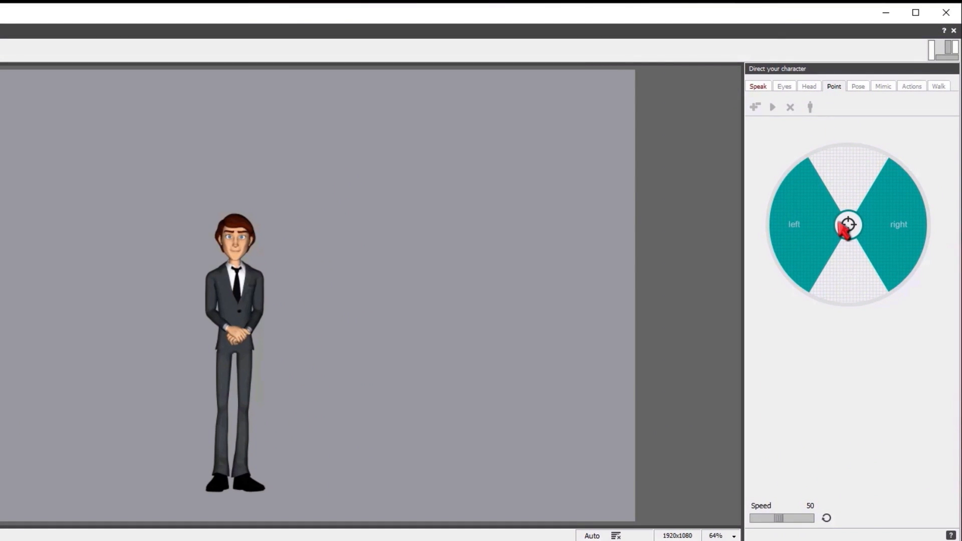
{"action": "mouse_move", "coordinate": [840, 223]}
{"action": "left_mouse_down"}
{"action": "mouse_move", "coordinate": [753, 210]}
{"action": "mouse_move", "coordinate": [961, 228]}
{"action": "mouse_move", "coordinate": [849, 227]}
{"action": "left_mouse_up"}
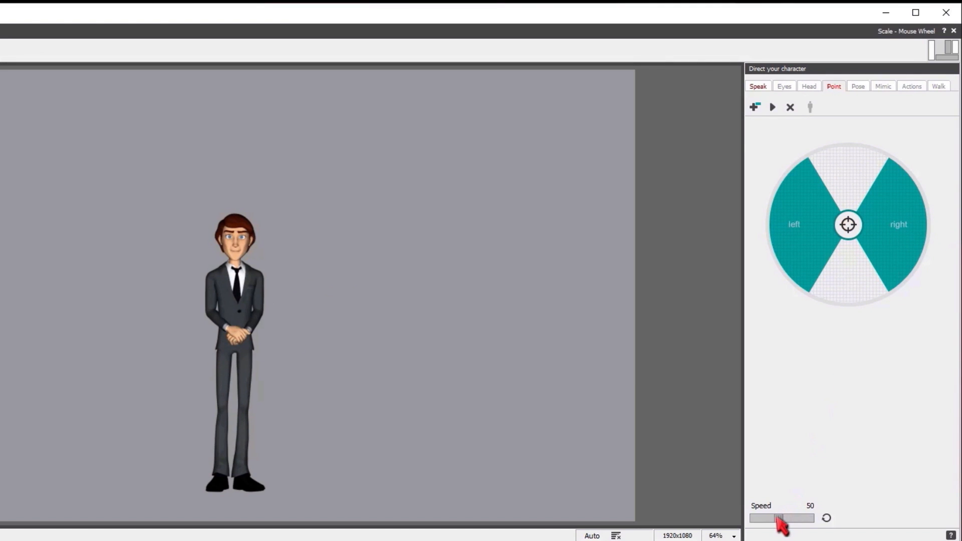
{"action": "left_click_drag", "start_coordinate": [779, 518], "coordinate": [752, 519]}
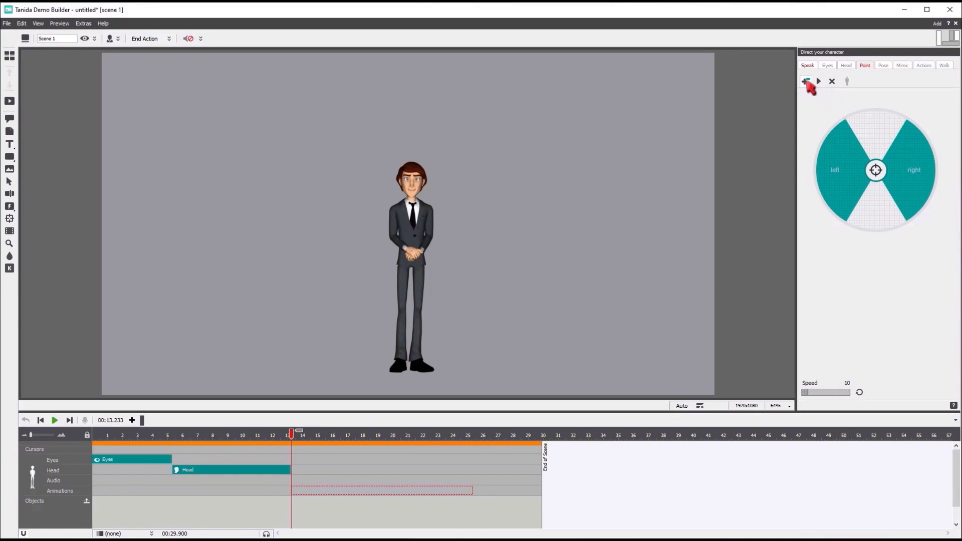
{"action": "left_click", "coordinate": [806, 81]}
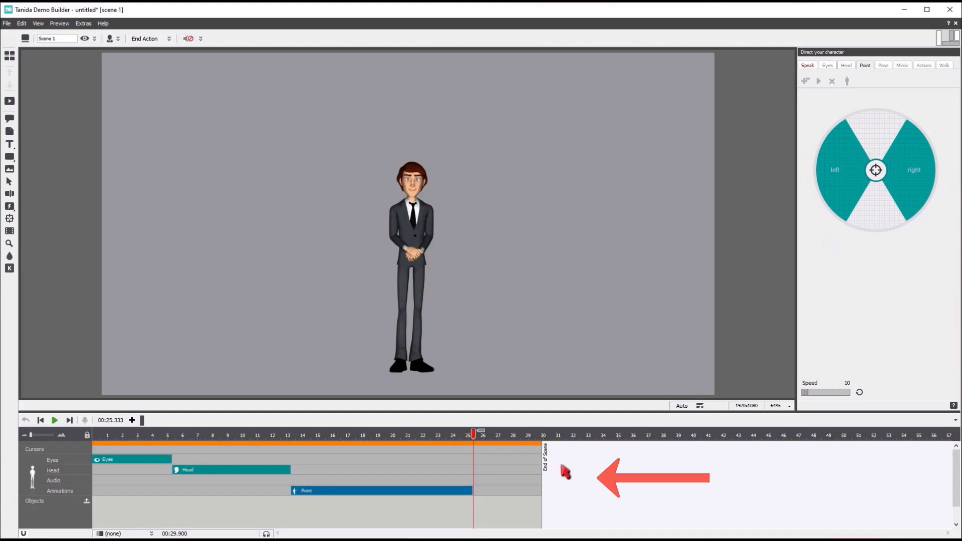
{"action": "left_click_drag", "start_coordinate": [543, 457], "coordinate": [924, 452]}
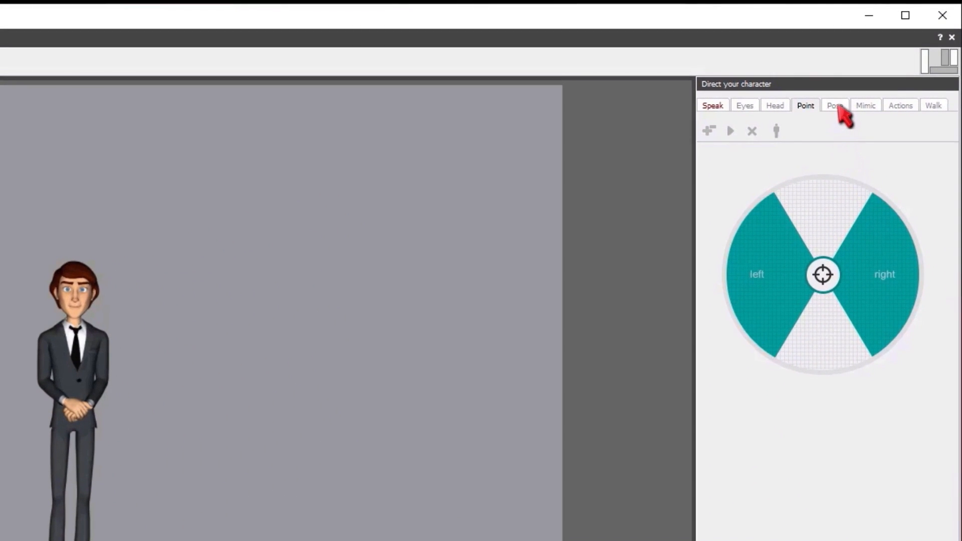
Browse Joey's pose, mimic, action and walk options, and add the Ok pose and the Bye bye action to his animations.
{"action": "left_click", "coordinate": [835, 106]}
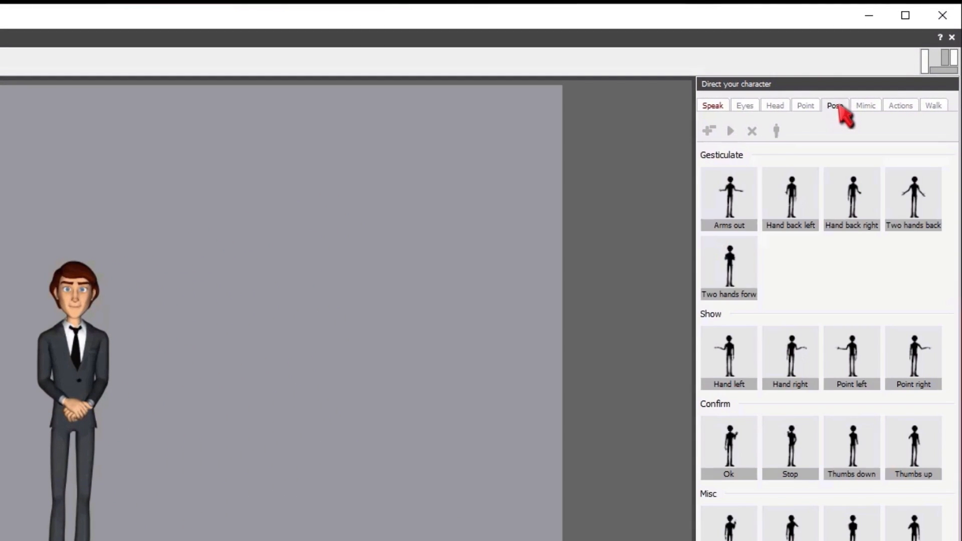
{"action": "left_click", "coordinate": [871, 105]}
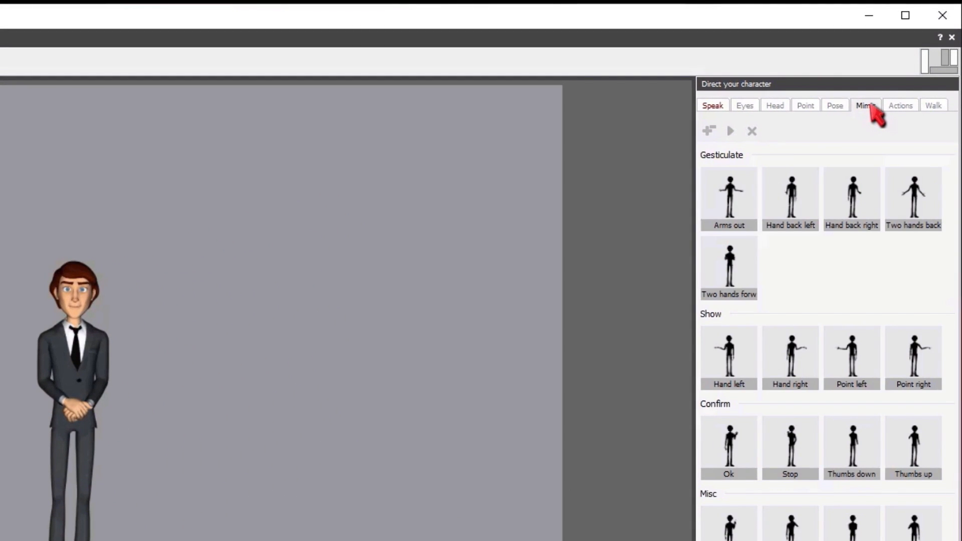
{"action": "left_click", "coordinate": [900, 106]}
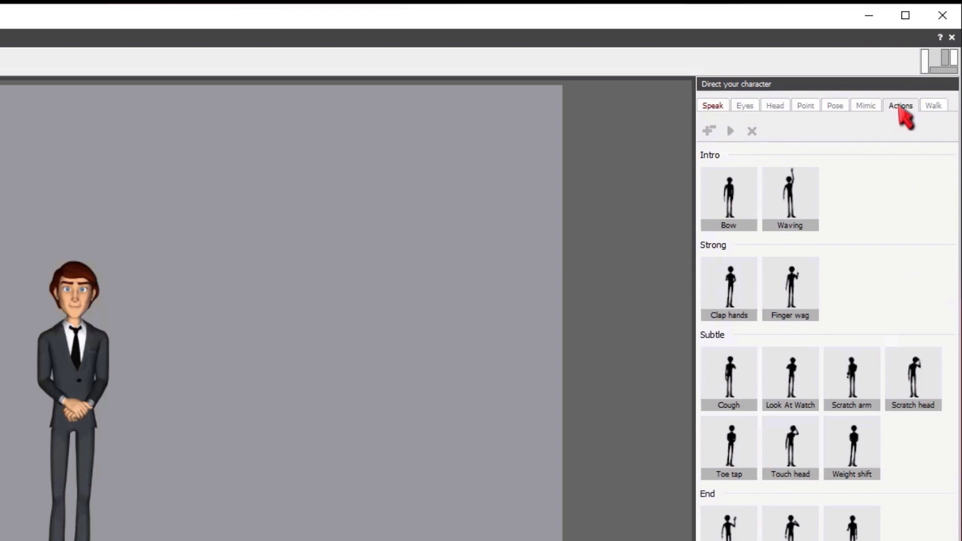
{"action": "left_click", "coordinate": [934, 106]}
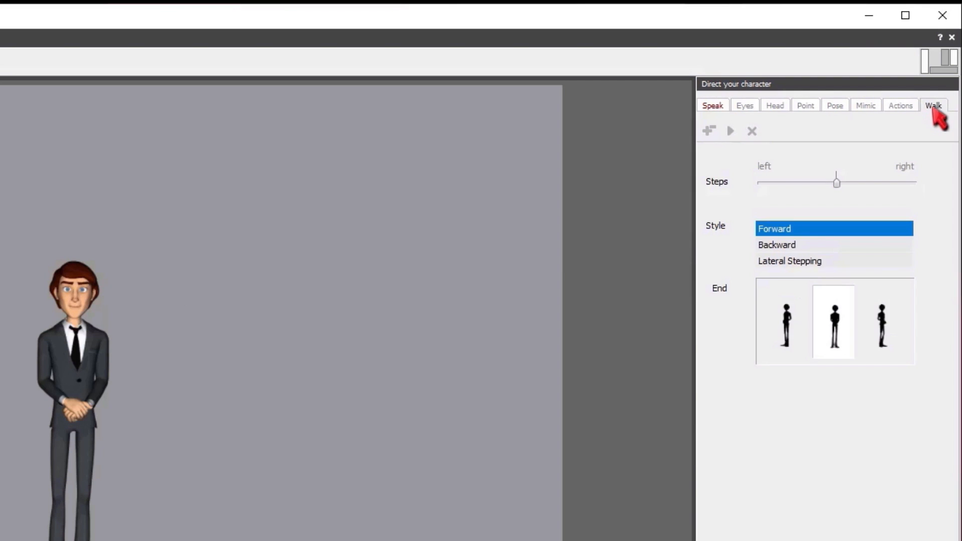
{"action": "left_click", "coordinate": [834, 105]}
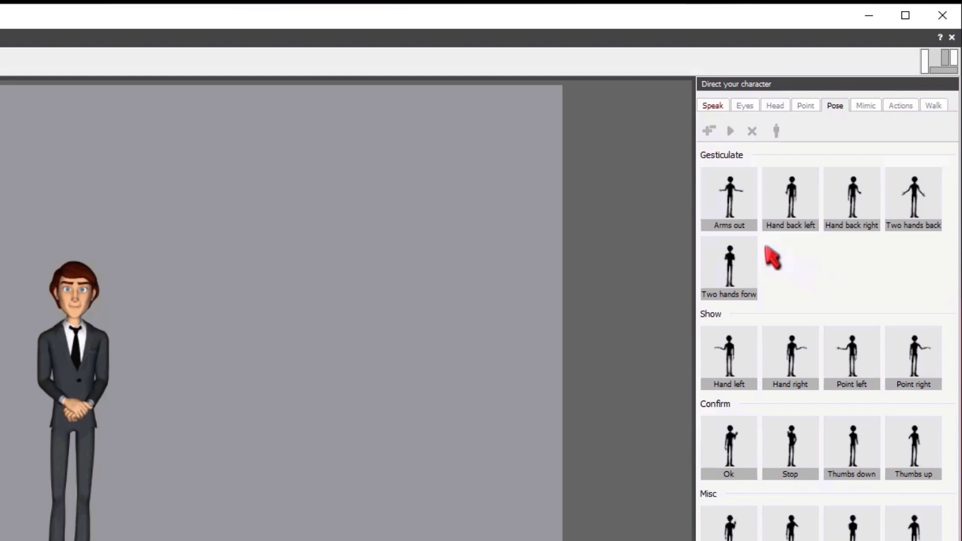
{"action": "left_click", "coordinate": [727, 211]}
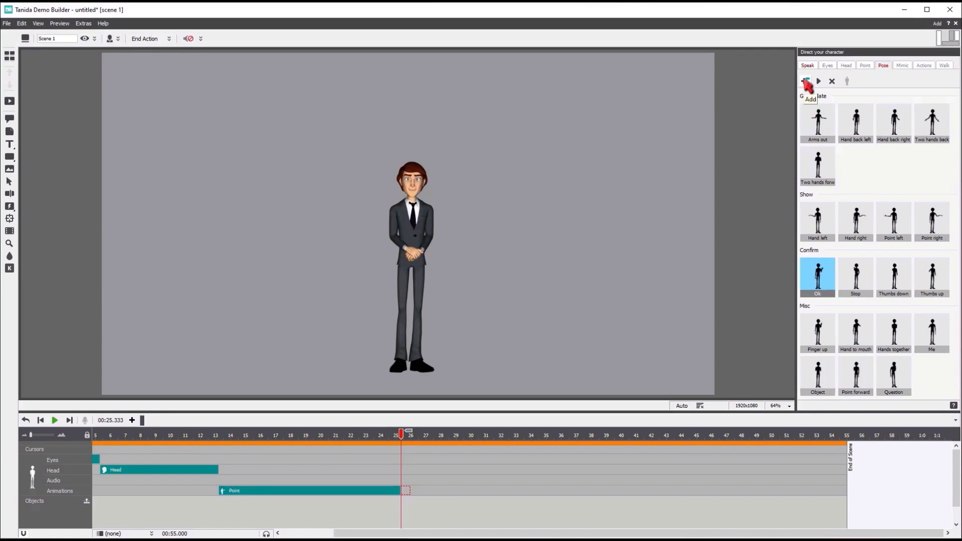
{"action": "left_click", "coordinate": [805, 82]}
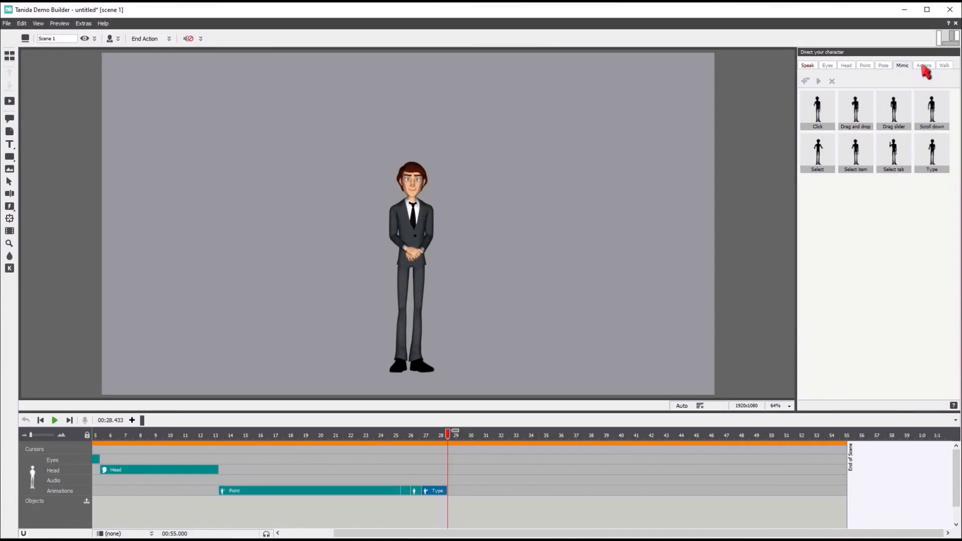
{"action": "left_click", "coordinate": [923, 66]}
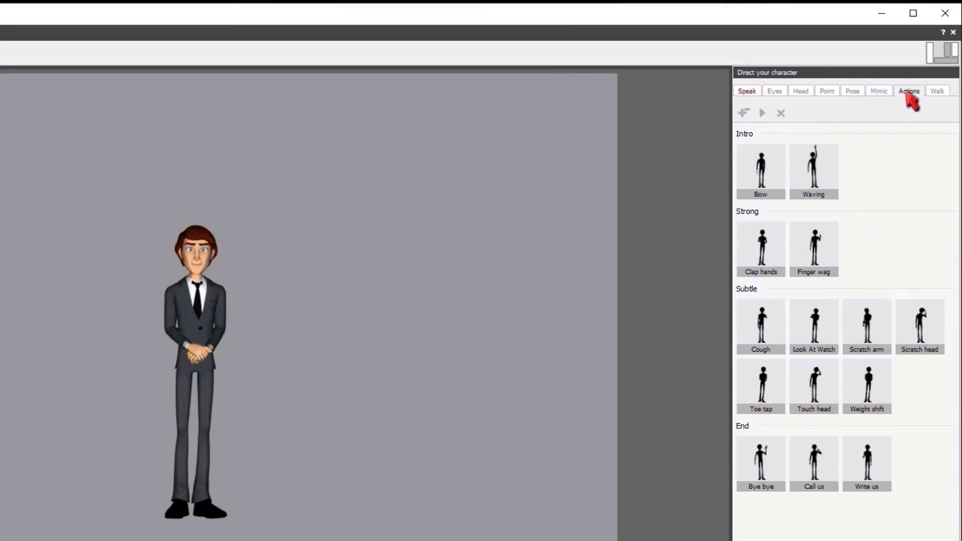
Set up a Forward walk of 5 steps to the left for Joey and preview it.
{"action": "left_click", "coordinate": [944, 93]}
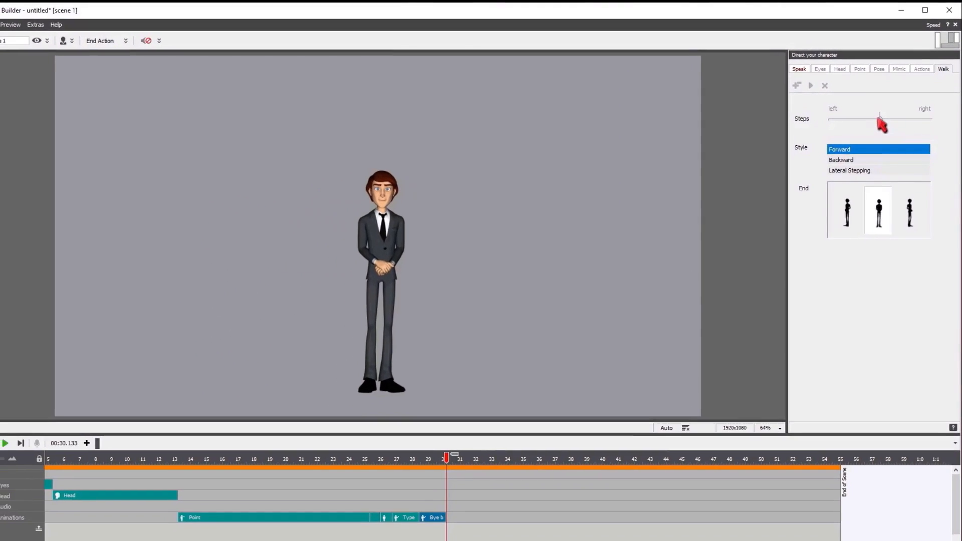
{"action": "left_click_drag", "start_coordinate": [854, 157], "coordinate": [831, 156]}
{"action": "mouse_move", "coordinate": [863, 120]}
{"action": "left_mouse_down"}
{"action": "mouse_move", "coordinate": [903, 127]}
{"action": "mouse_move", "coordinate": [856, 120]}
{"action": "left_mouse_up"}
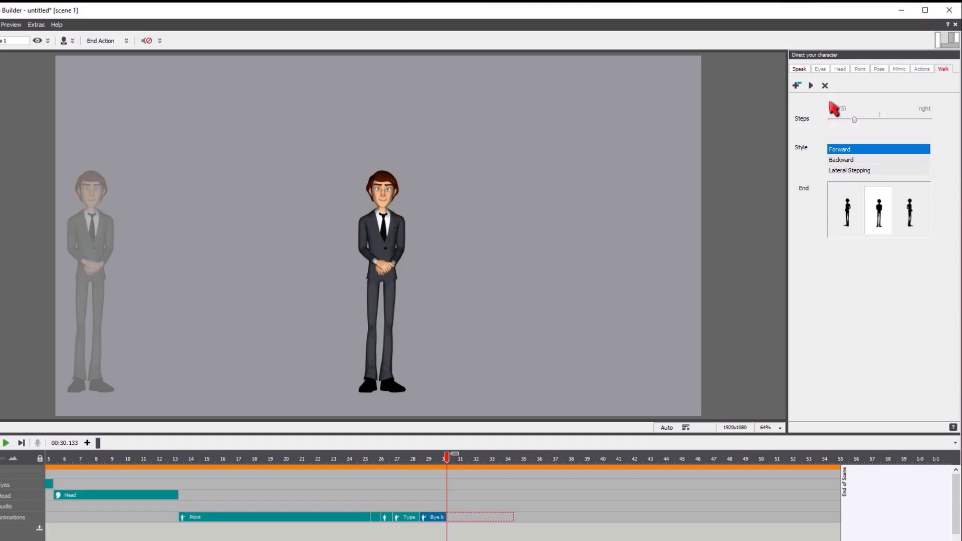
{"action": "left_click", "coordinate": [812, 85]}
Try the Backward and Lateral Stepping walk styles for Joey and preview each of them.
{"action": "left_click", "coordinate": [857, 159]}
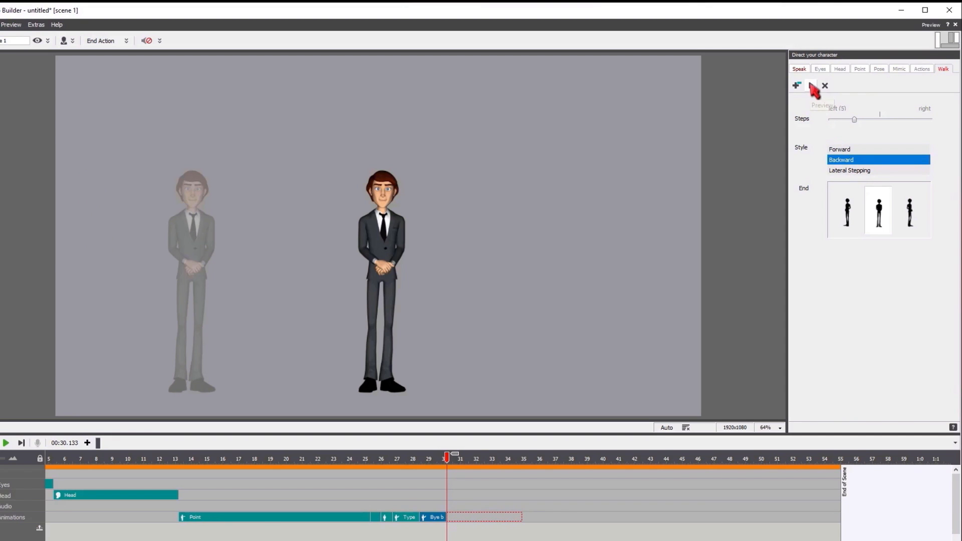
{"action": "left_click", "coordinate": [812, 85]}
{"action": "left_click", "coordinate": [870, 172]}
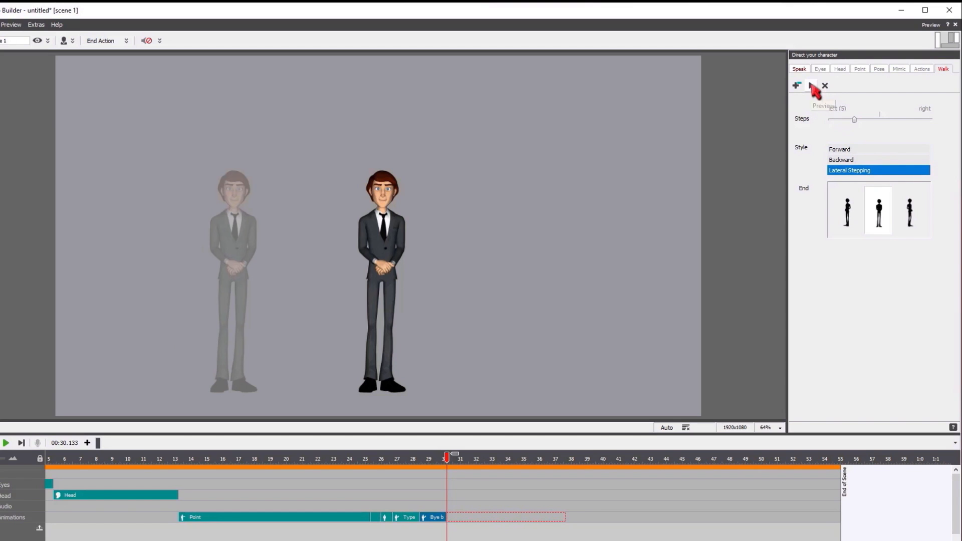
{"action": "left_click", "coordinate": [813, 86]}
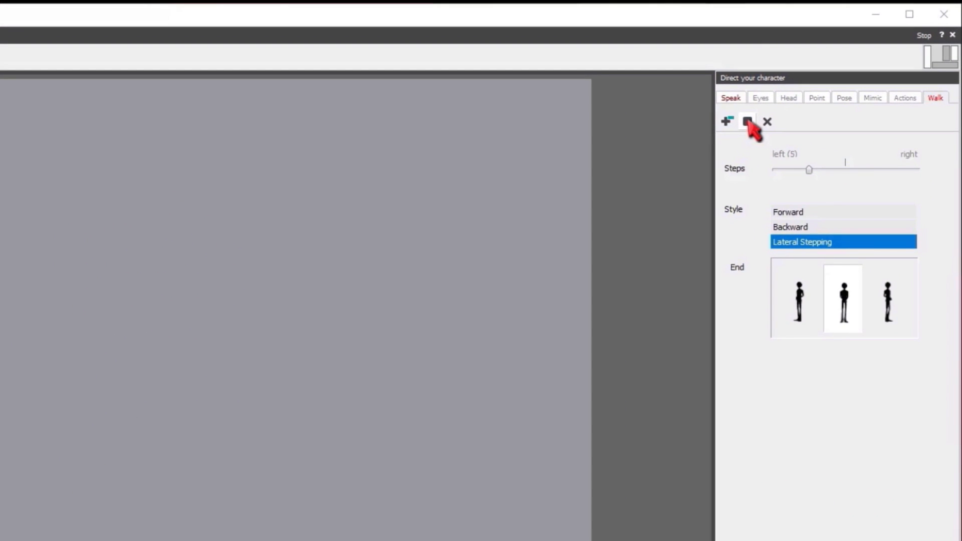
{"action": "left_click", "coordinate": [747, 122]}
Switch Joey's walk style to Forward with the left-facing end position and preview the walk.
{"action": "left_click", "coordinate": [804, 212]}
{"action": "left_click", "coordinate": [806, 329]}
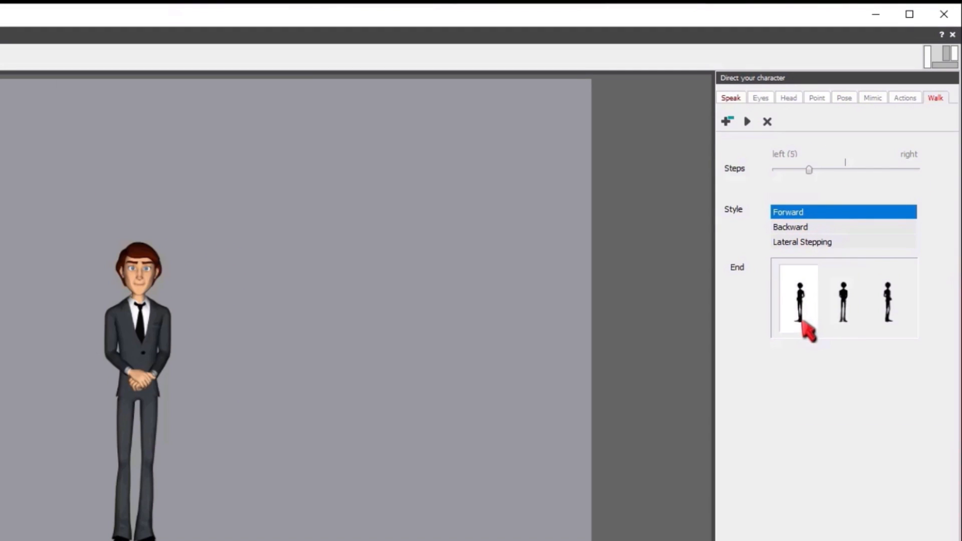
{"action": "left_click", "coordinate": [747, 122]}
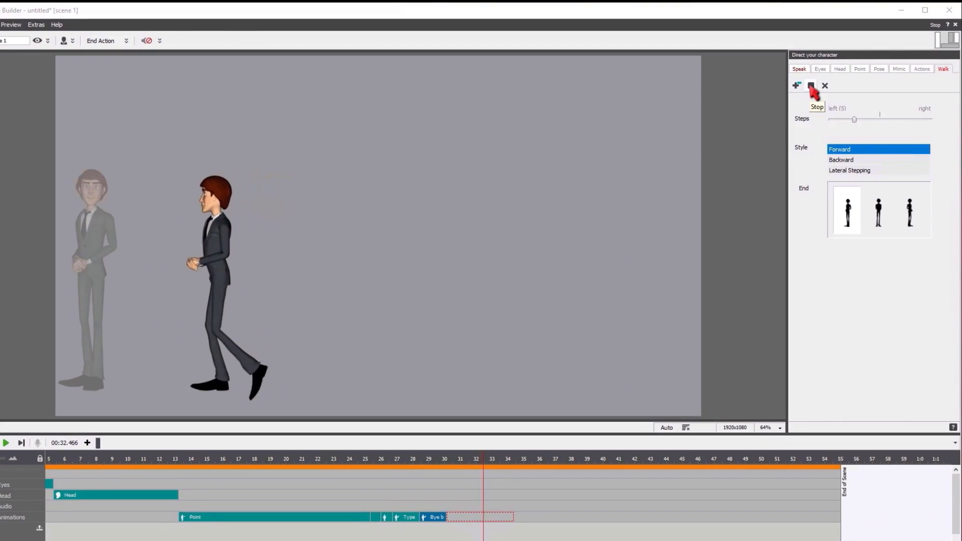
{"action": "left_click", "coordinate": [812, 87]}
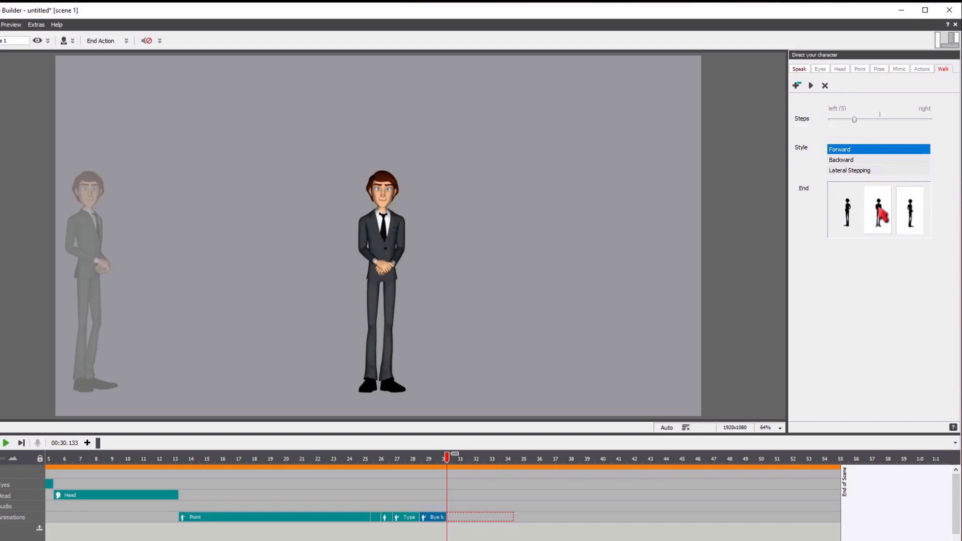
Choose the right-facing end position, set the walk to 3 steps left, preview it and add it to the timeline.
{"action": "left_click_drag", "start_coordinate": [855, 119], "coordinate": [865, 119]}
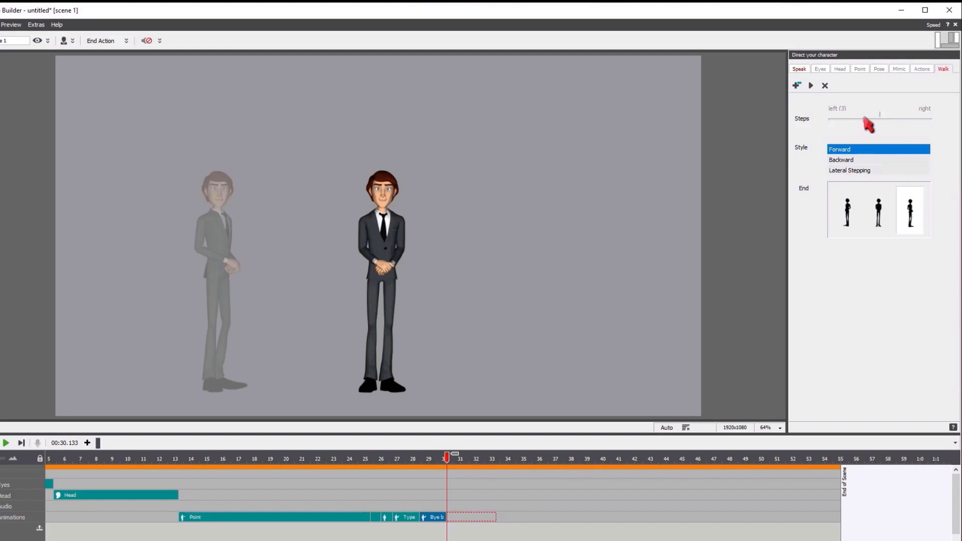
{"action": "left_click", "coordinate": [809, 86]}
{"action": "left_click", "coordinate": [797, 86]}
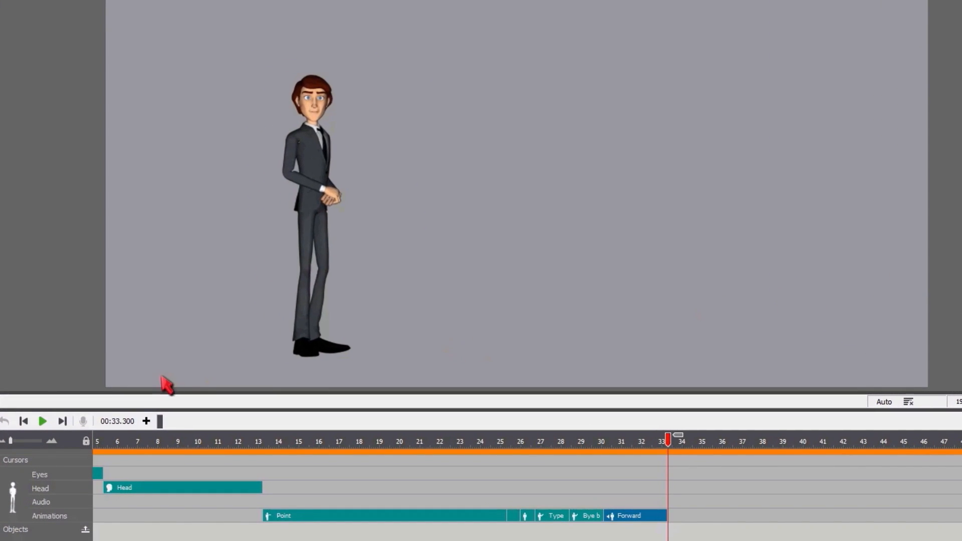
Play the whole scene from the beginning to check Joey's animations, and stop the playback.
{"action": "left_click", "coordinate": [23, 421]}
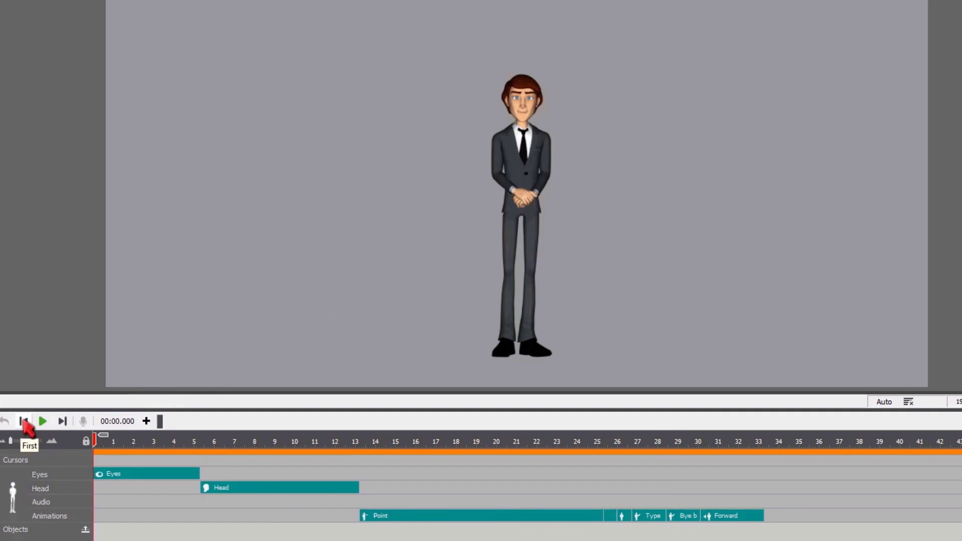
{"action": "left_click", "coordinate": [45, 422]}
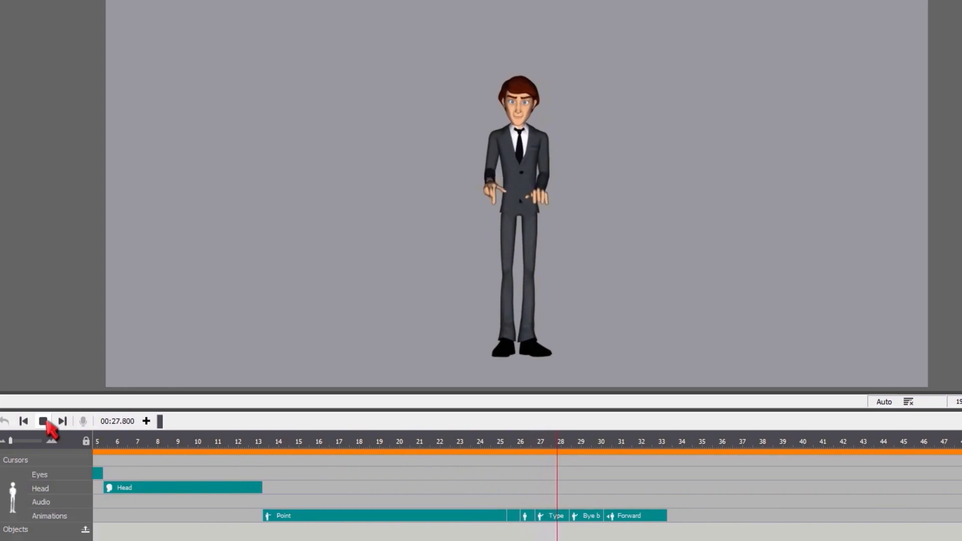
{"action": "left_click", "coordinate": [43, 422]}
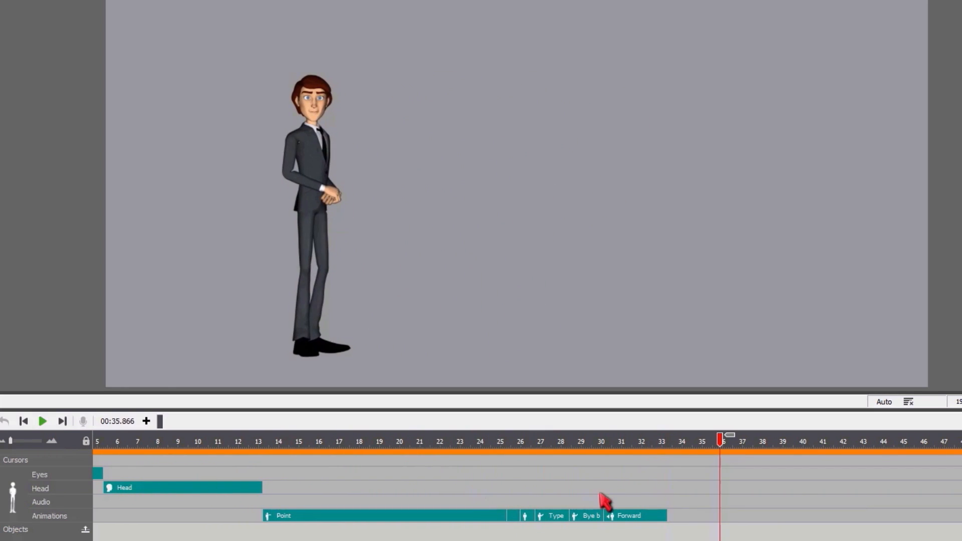
Import the voice recording JoeyVO-Scene4-3_RAW.wav as Joey's speech at the end of the Forward walk, at 33.3 seconds.
{"action": "left_click_drag", "start_coordinate": [720, 438], "coordinate": [669, 444]}
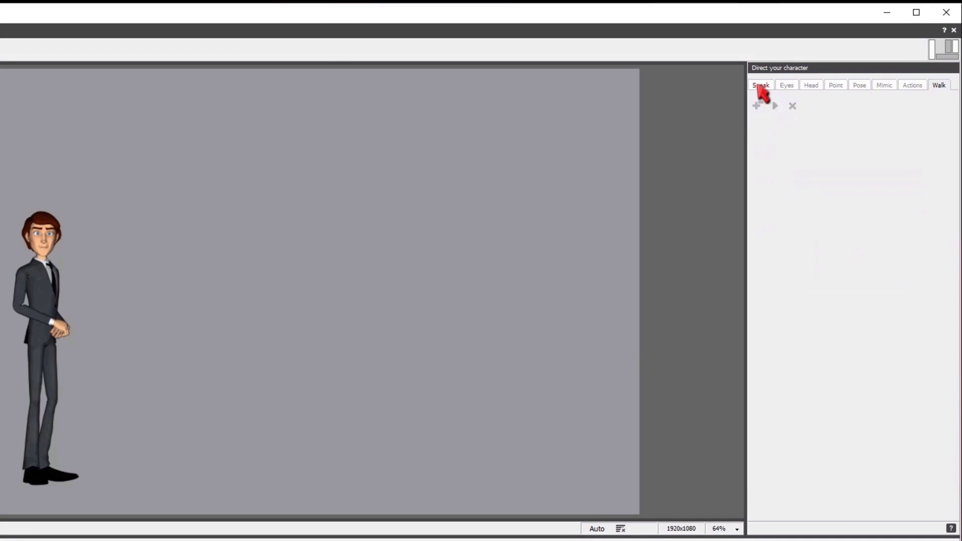
{"action": "left_click", "coordinate": [759, 86]}
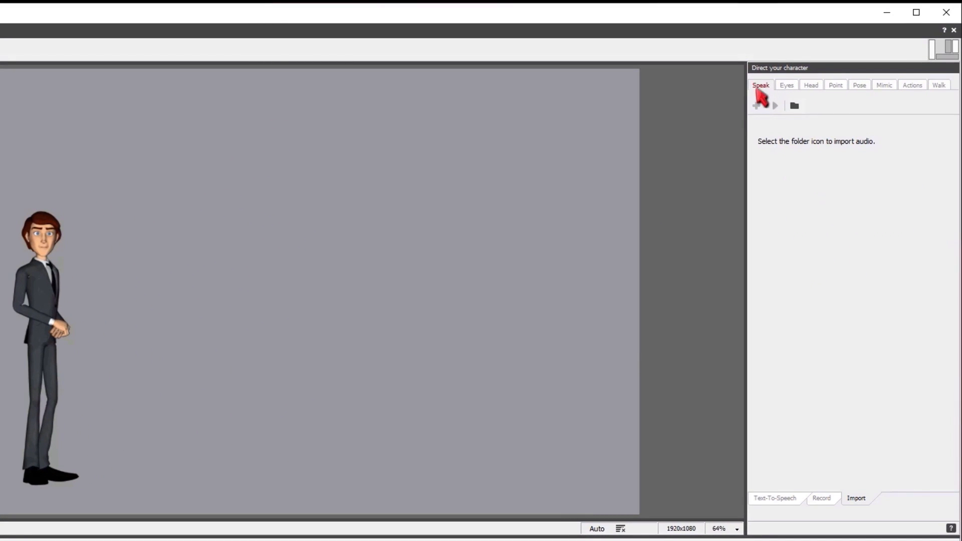
{"action": "left_click", "coordinate": [776, 499]}
{"action": "left_click", "coordinate": [822, 499]}
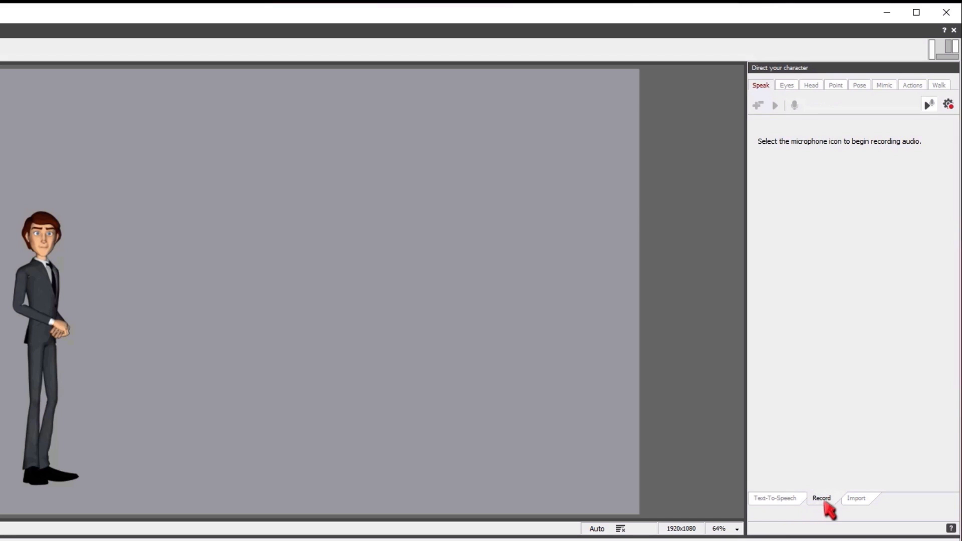
{"action": "left_click", "coordinate": [864, 499]}
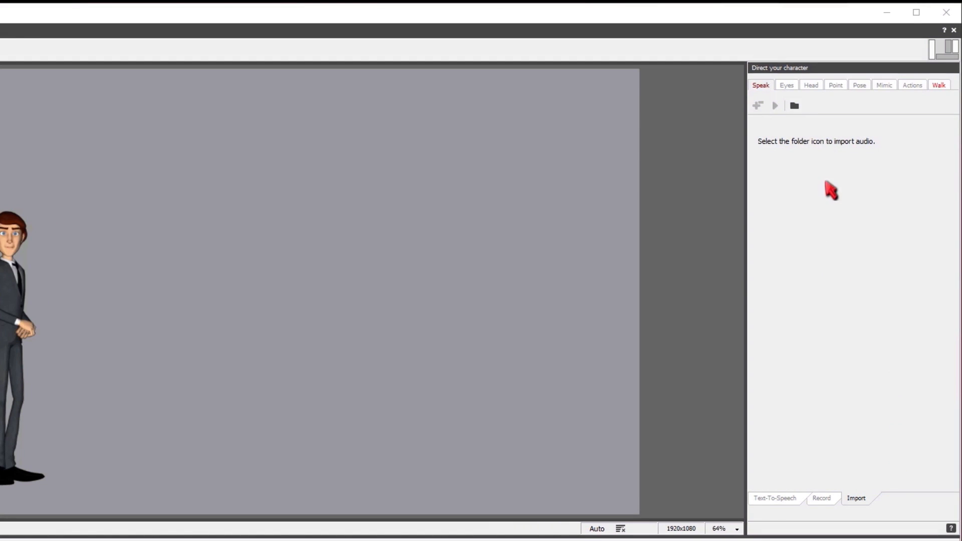
{"action": "left_click", "coordinate": [795, 106]}
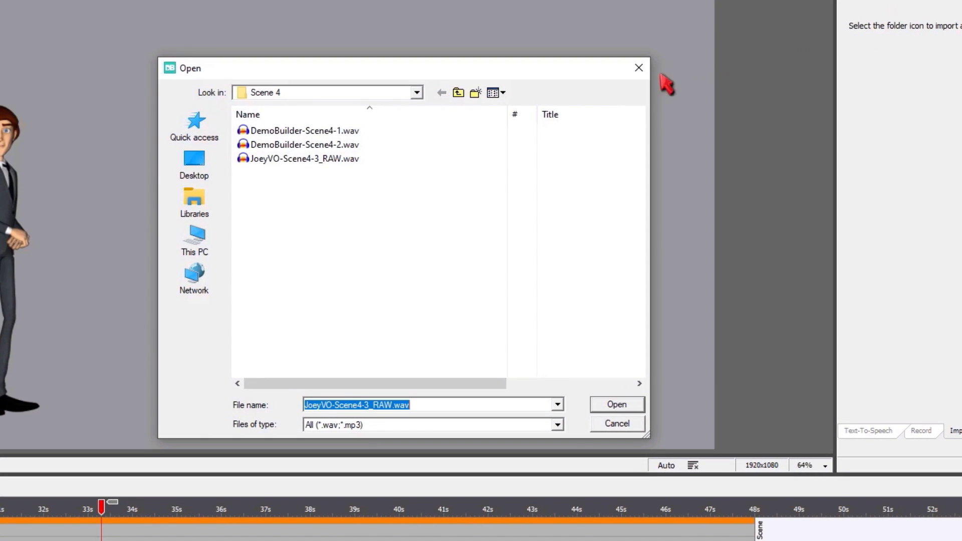
{"action": "left_click", "coordinate": [338, 157]}
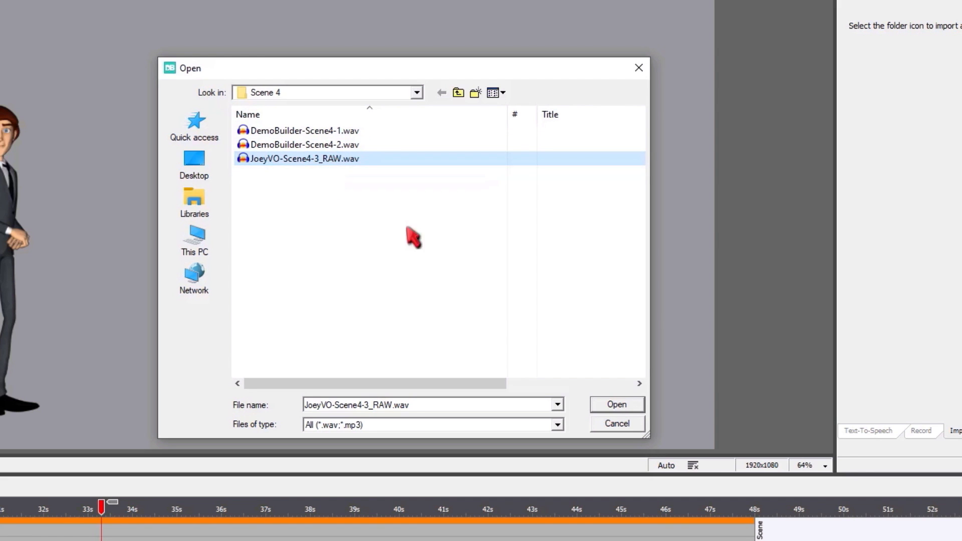
{"action": "left_click", "coordinate": [612, 405]}
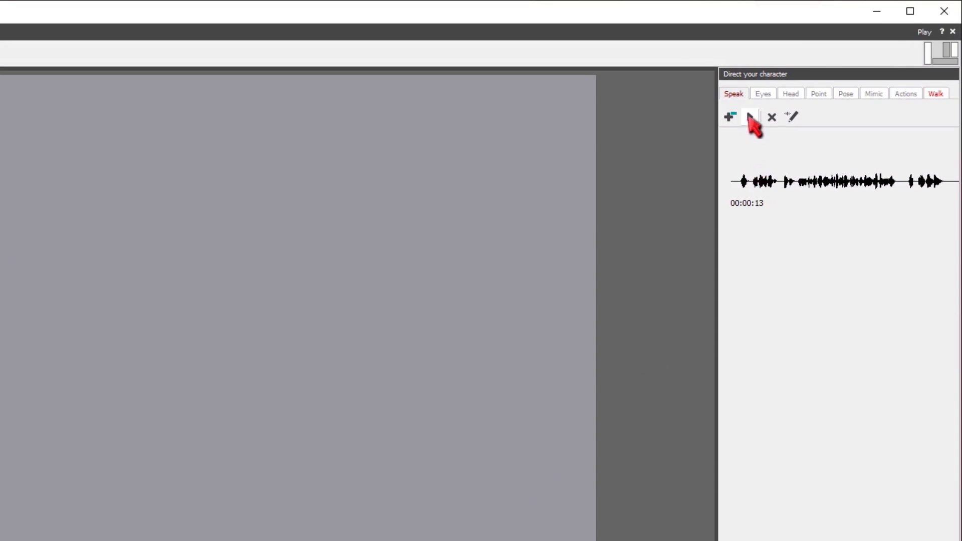
Inspect the imported voice clip in the audio editor, close it without saving, and add the clip to Joey's timeline.
{"action": "left_click", "coordinate": [792, 117]}
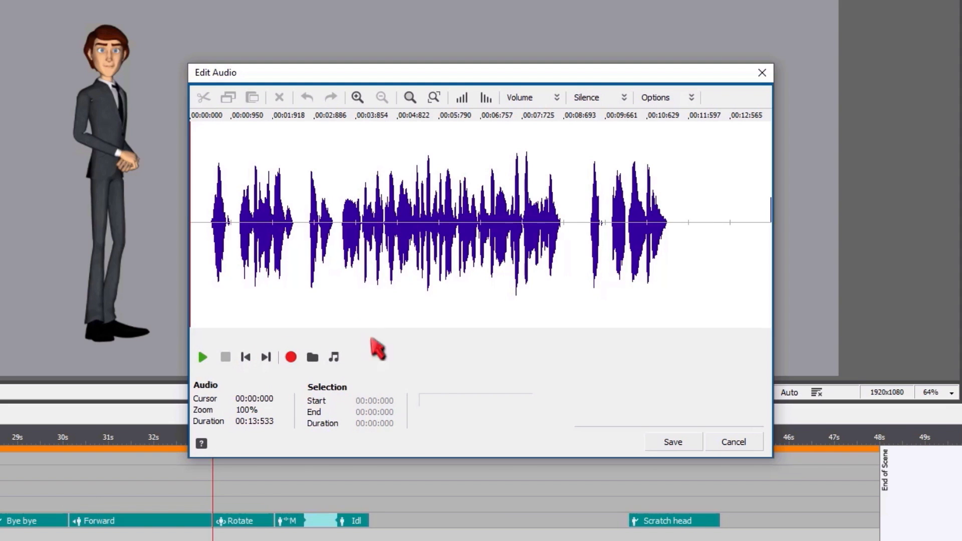
{"action": "left_click", "coordinate": [734, 443]}
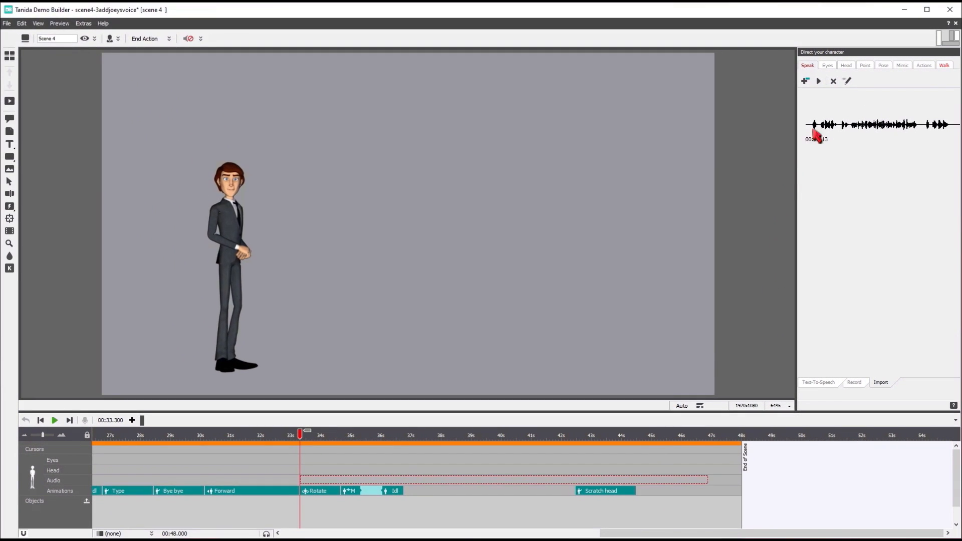
{"action": "left_click", "coordinate": [806, 82]}
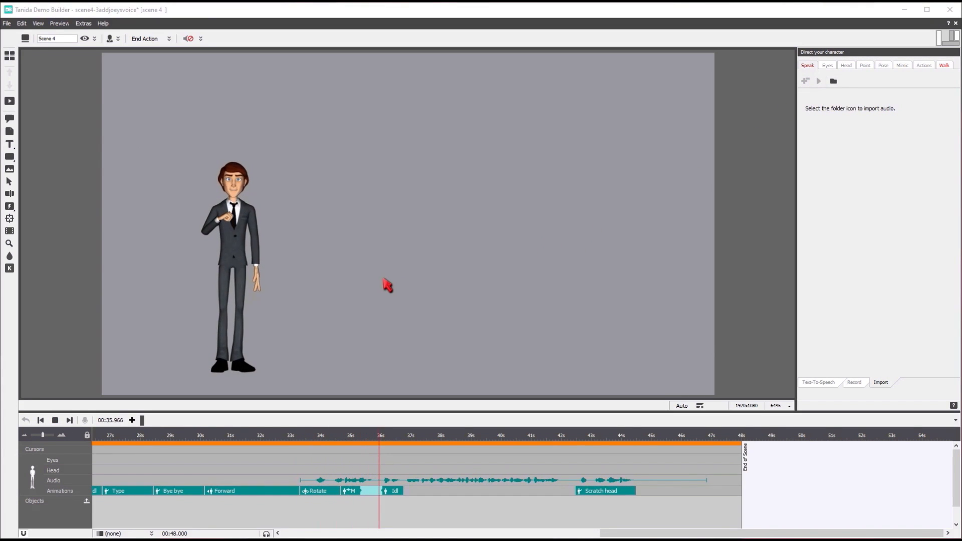
Play back the section with Joey's voice clip to check his speech and gestures, and stop the playback.
{"action": "left_click", "coordinate": [55, 420]}
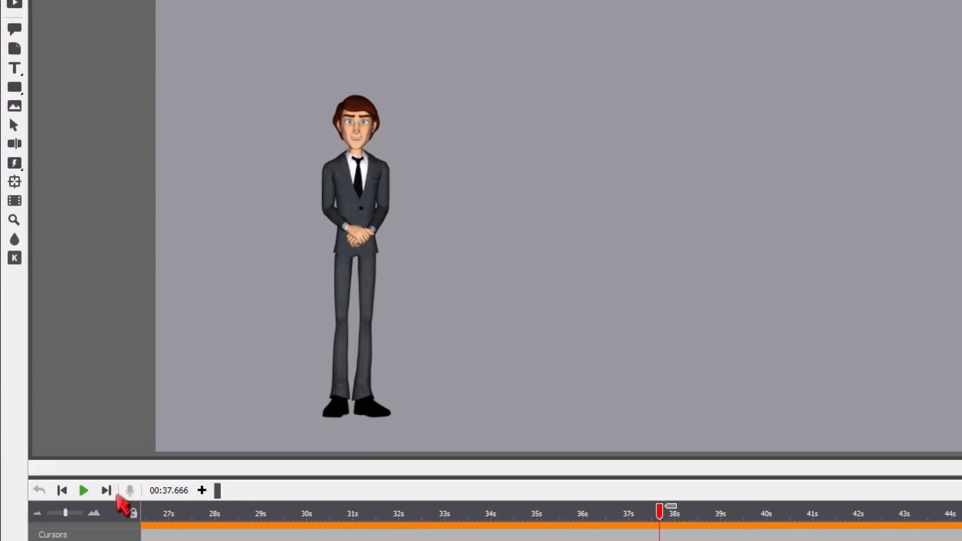
{"action": "left_click", "coordinate": [53, 422]}
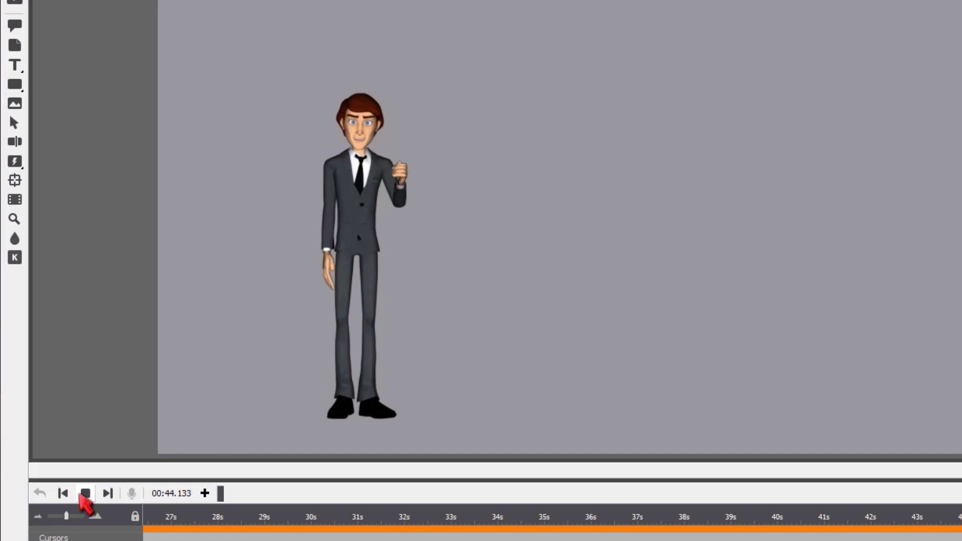
{"action": "left_click", "coordinate": [85, 494]}
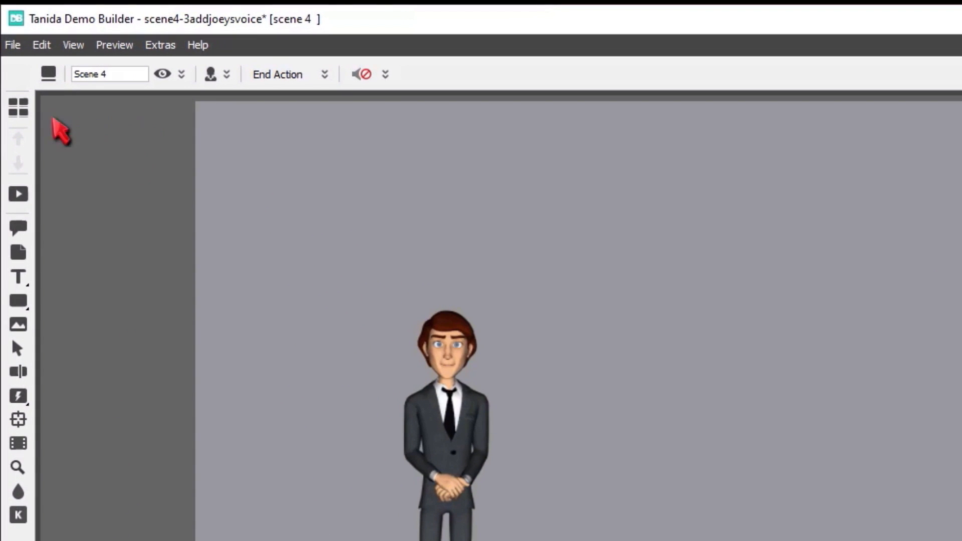
Return to the movie's scene overview and set the movie background to solid green.
{"action": "left_click", "coordinate": [18, 108]}
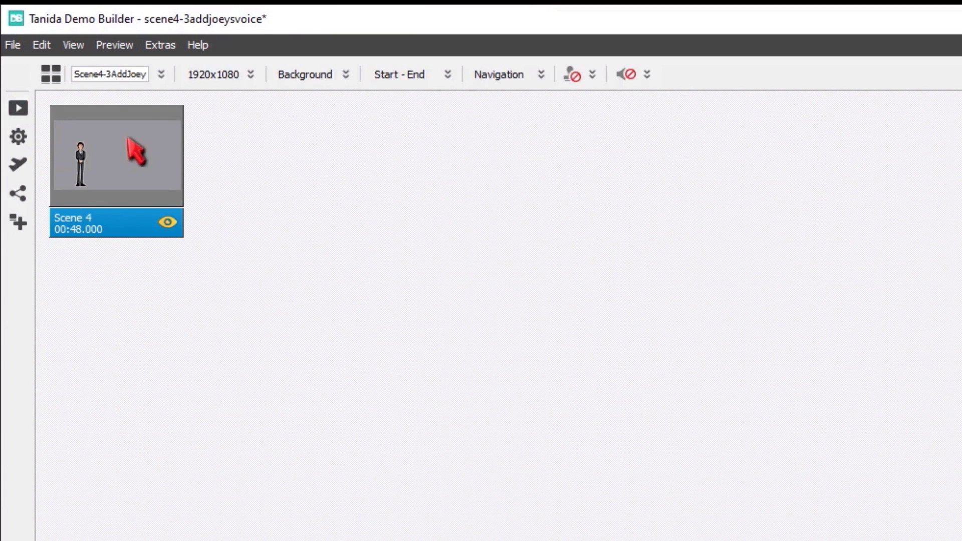
{"action": "left_click", "coordinate": [332, 76]}
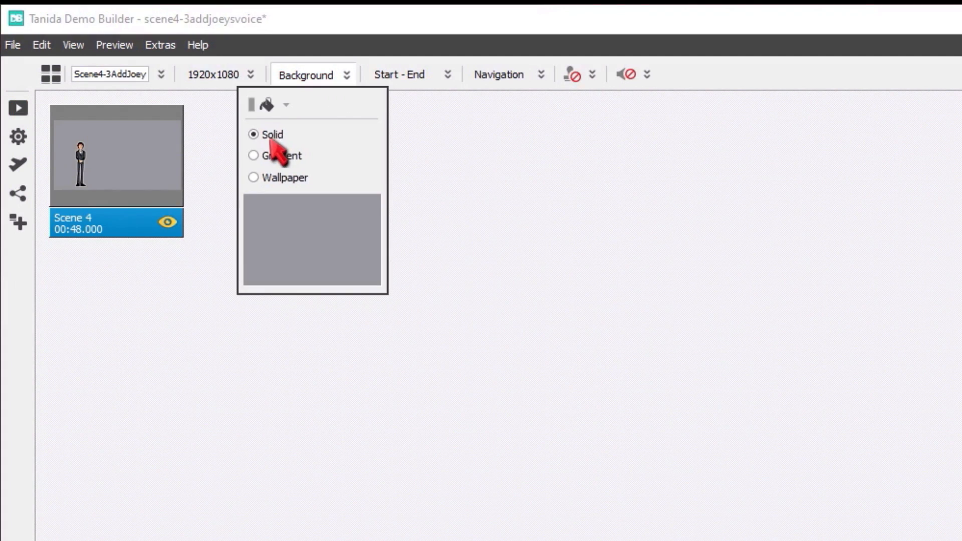
{"action": "left_click", "coordinate": [269, 105]}
{"action": "left_click", "coordinate": [462, 148]}
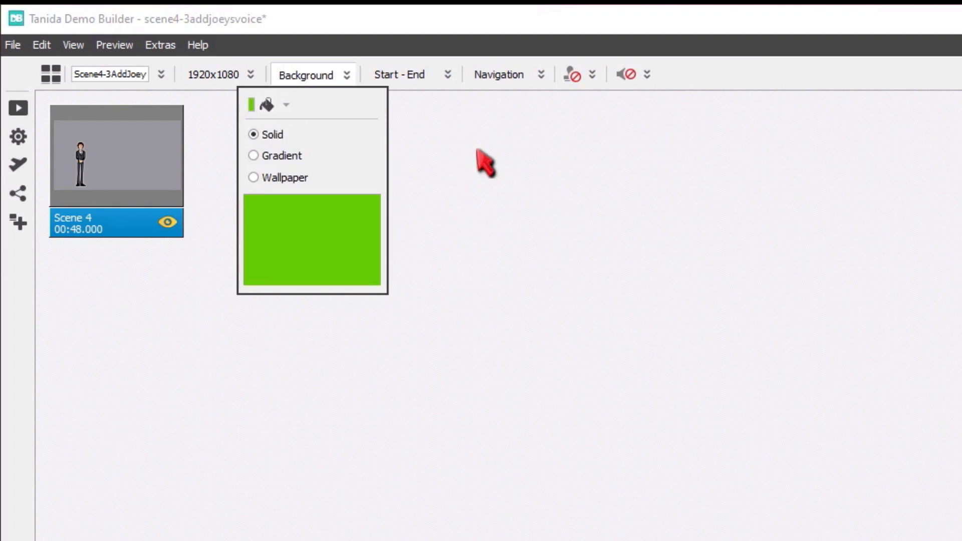
{"action": "left_click", "coordinate": [412, 164]}
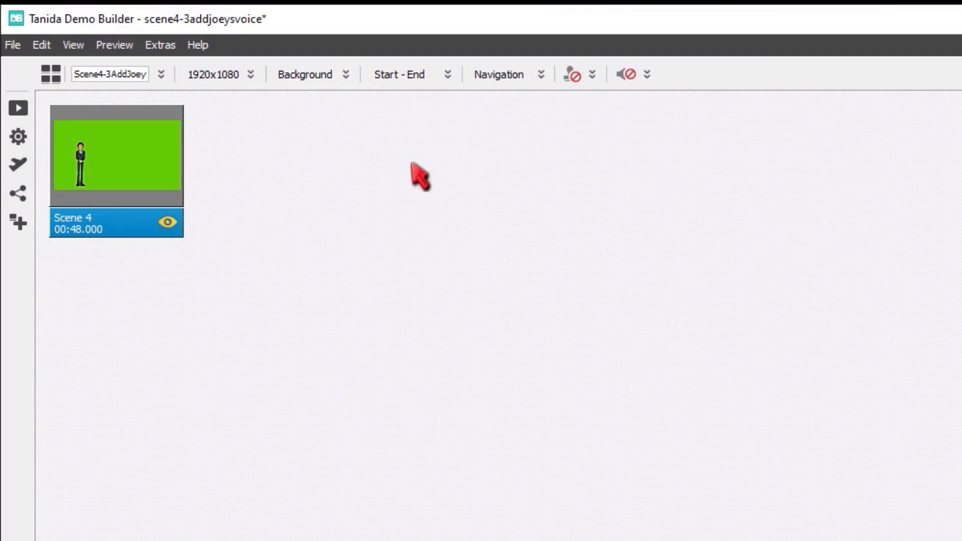
Review the format, MPEG4 and destination export options, and export the movie to disk as MPEG4.
{"action": "left_click", "coordinate": [20, 134]}
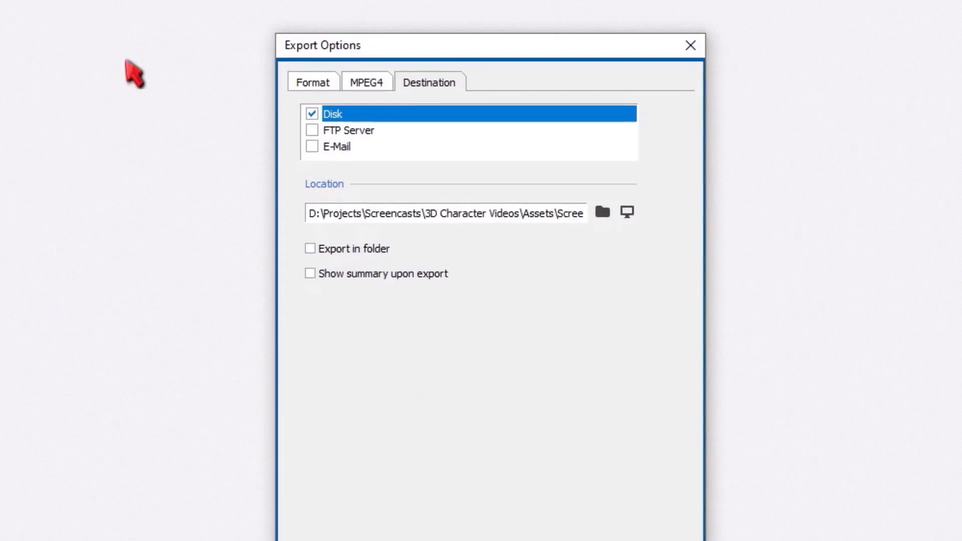
{"action": "left_click", "coordinate": [301, 85]}
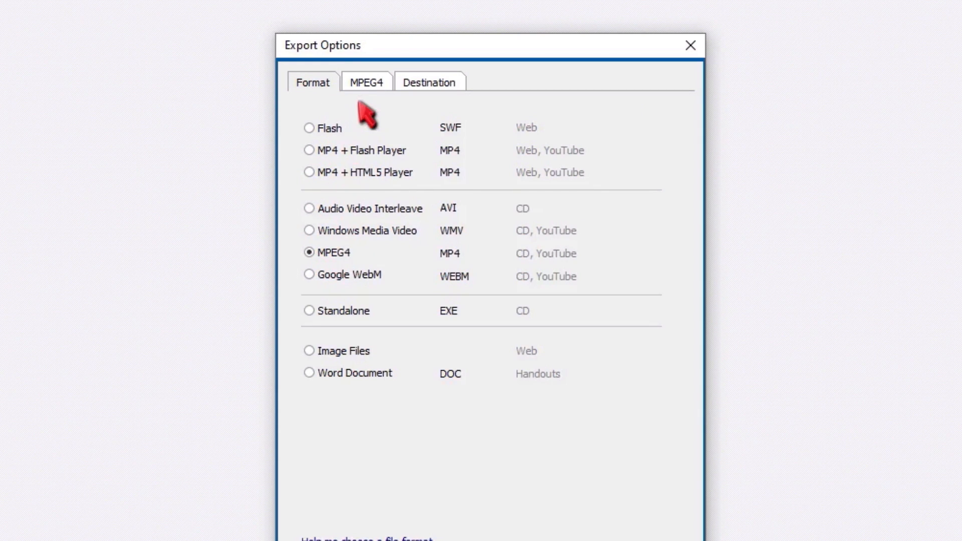
{"action": "left_click", "coordinate": [366, 85]}
{"action": "left_click", "coordinate": [443, 82]}
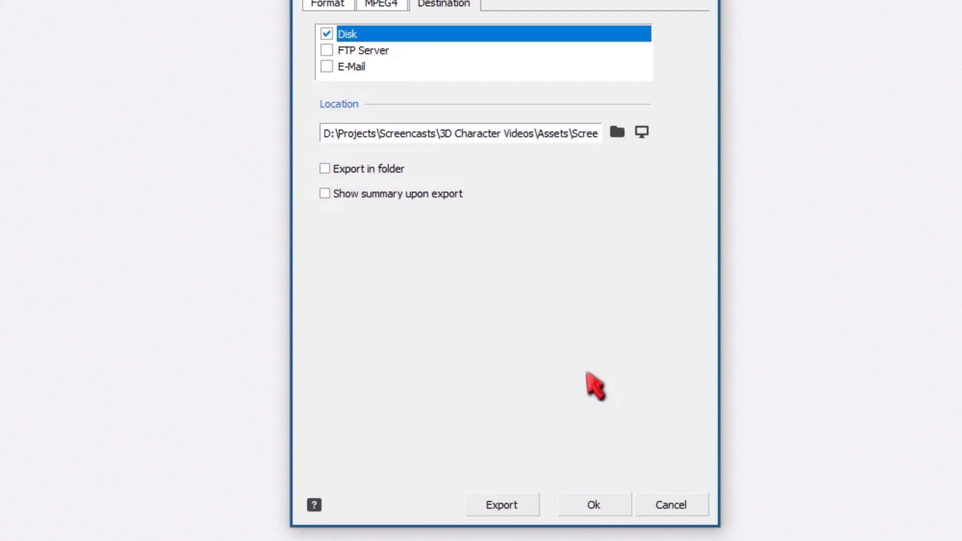
{"action": "left_click", "coordinate": [500, 503]}
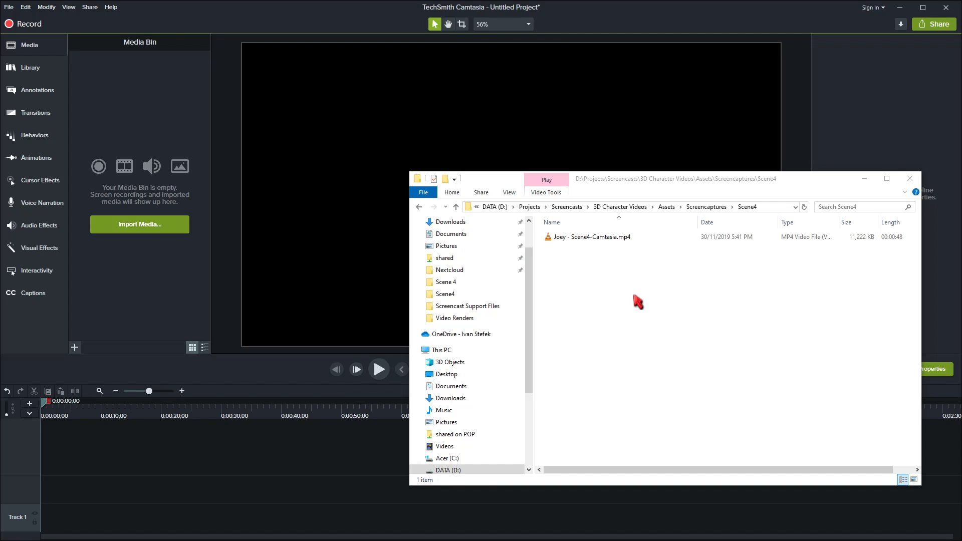
In Camtasia, add Joey - Scene4-Camtasia.mp4 from the Scene4 folder to the start of the timeline.
{"action": "left_click_drag", "start_coordinate": [585, 246], "coordinate": [56, 450]}
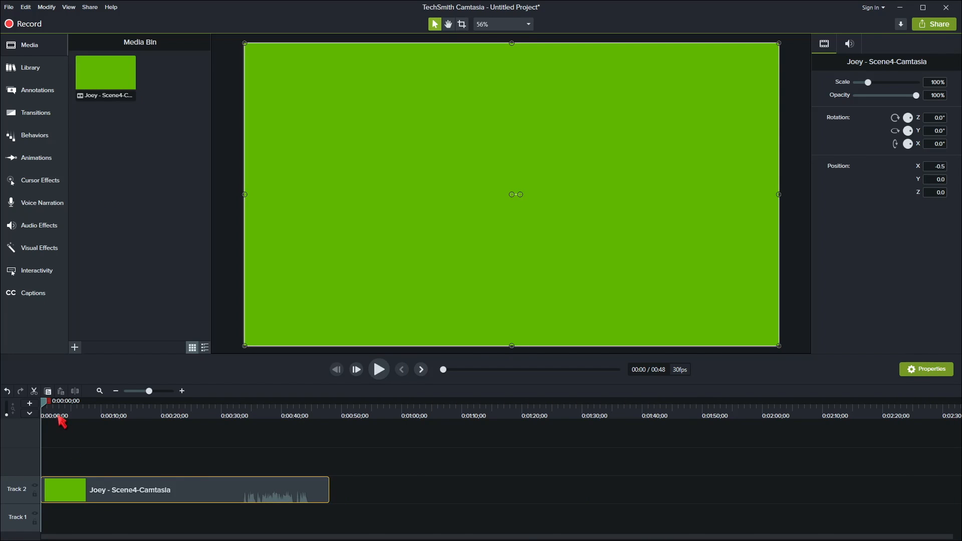
{"action": "mouse_move", "coordinate": [44, 402]}
{"action": "left_mouse_down"}
{"action": "mouse_move", "coordinate": [171, 412]}
{"action": "mouse_move", "coordinate": [45, 415]}
{"action": "left_mouse_up"}
Apply the Remove a Color effect to the Joey clip and sample the green background as the color it removes.
{"action": "left_click", "coordinate": [50, 256]}
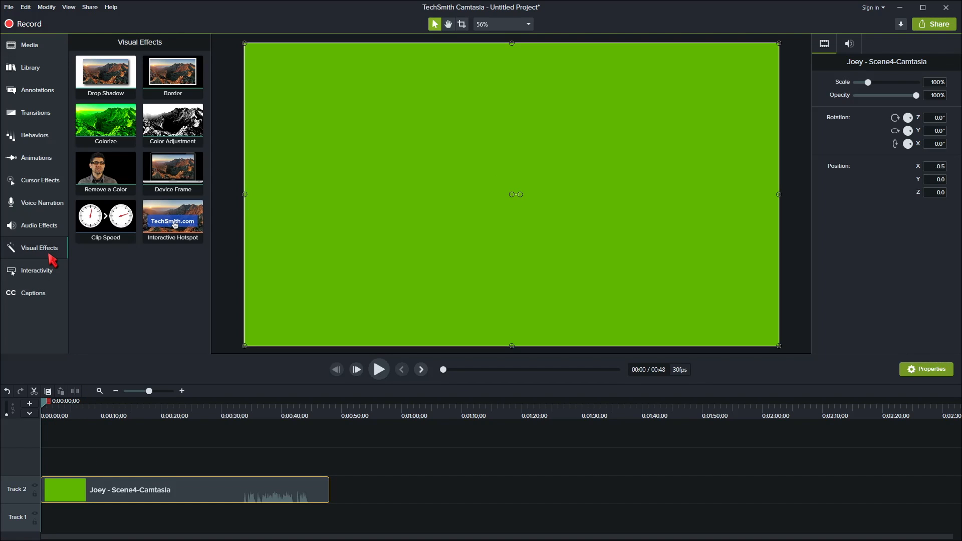
{"action": "left_click_drag", "start_coordinate": [112, 175], "coordinate": [142, 484]}
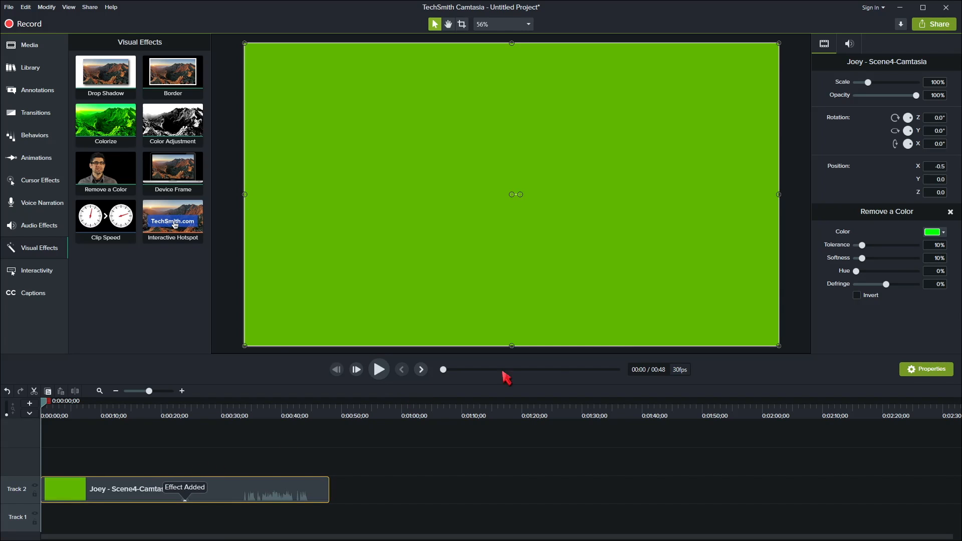
{"action": "left_click", "coordinate": [943, 232]}
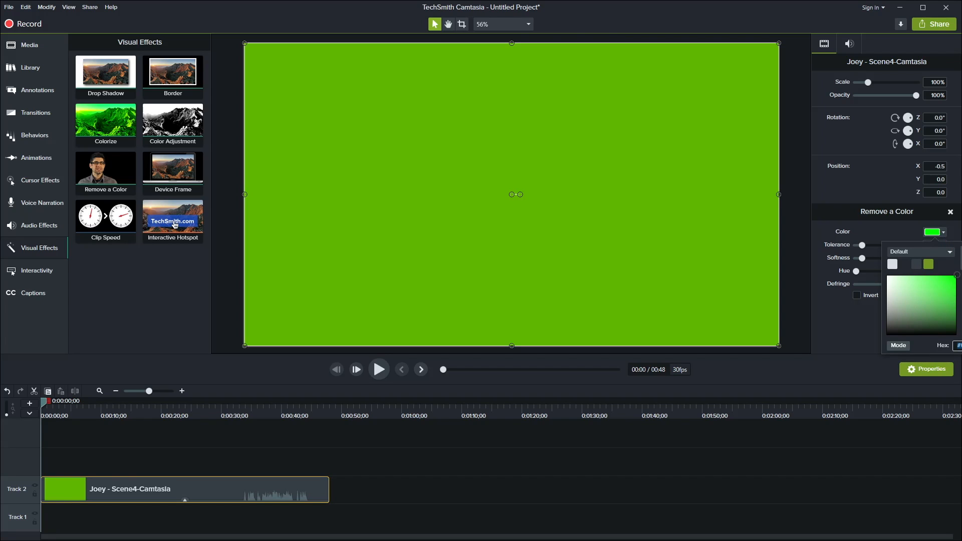
{"action": "left_click", "coordinate": [961, 259]}
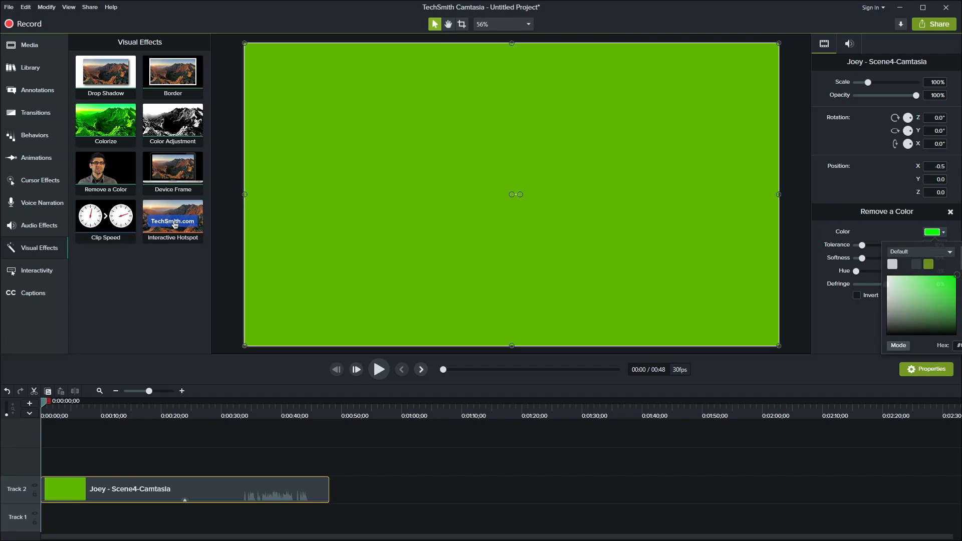
{"action": "left_click", "coordinate": [675, 209]}
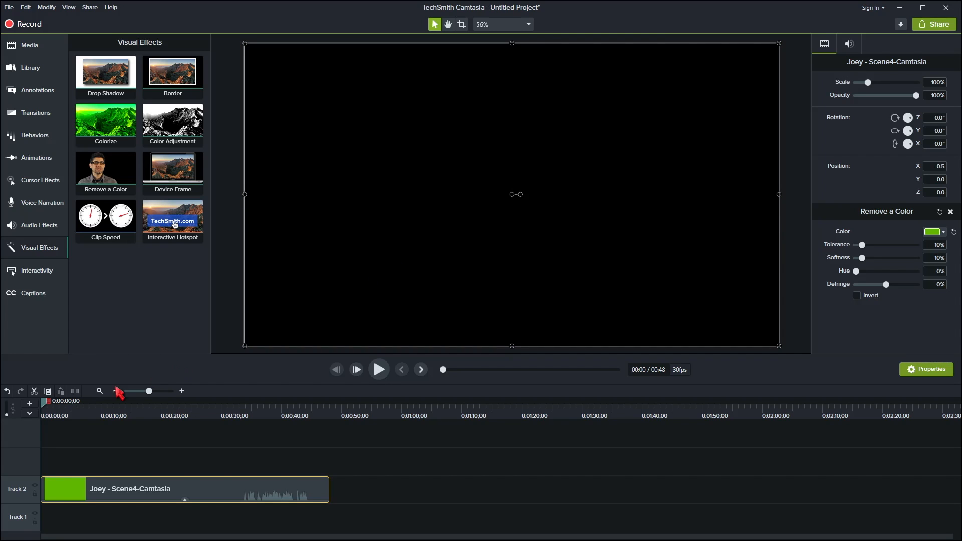
At the 23-second mark, move the Joey clip down on the canvas to a Y position of -107.0.
{"action": "left_click_drag", "start_coordinate": [48, 409], "coordinate": [188, 412]}
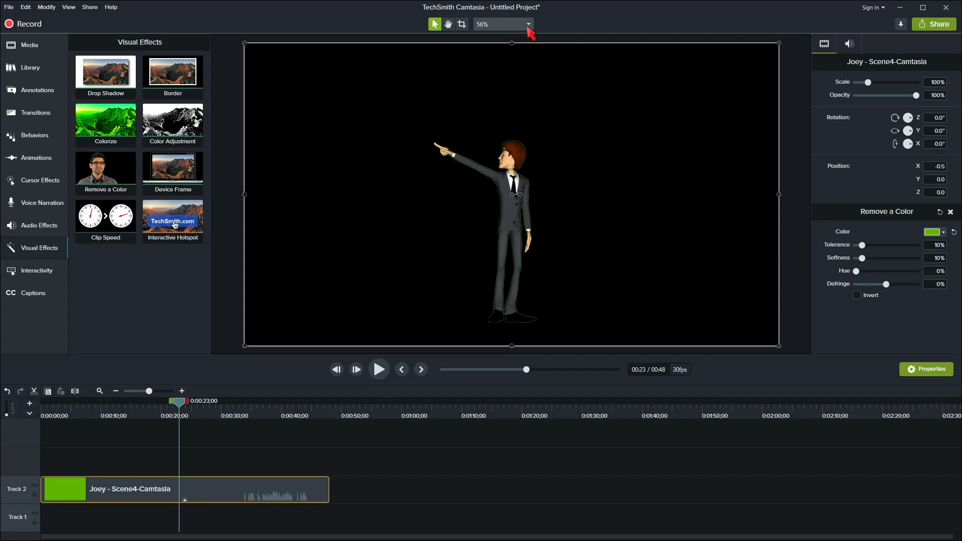
{"action": "left_click", "coordinate": [527, 25]}
{"action": "left_click", "coordinate": [492, 103]}
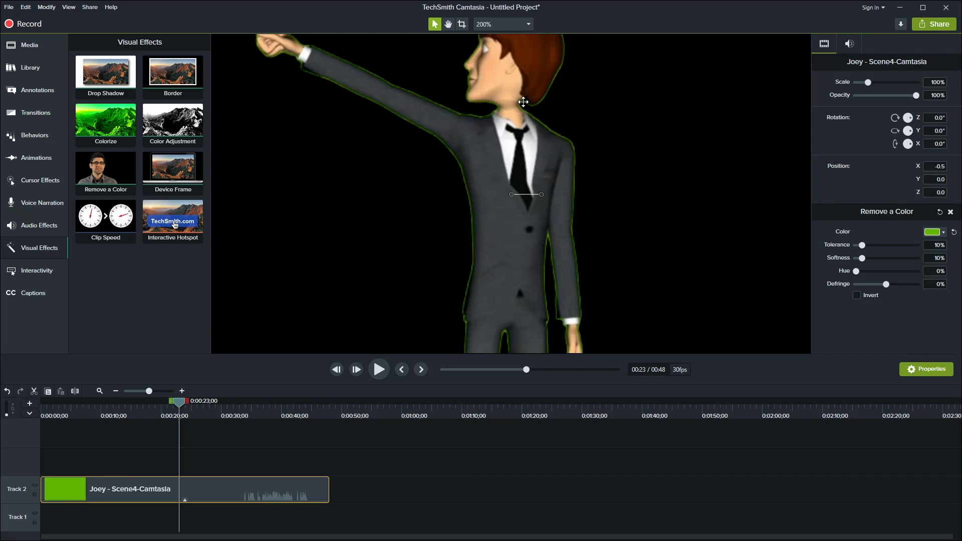
{"action": "scroll", "coordinate": [515, 121], "scroll_direction": "up", "scroll_amount": 1}
{"action": "left_click_drag", "start_coordinate": [515, 120], "coordinate": [516, 216]}
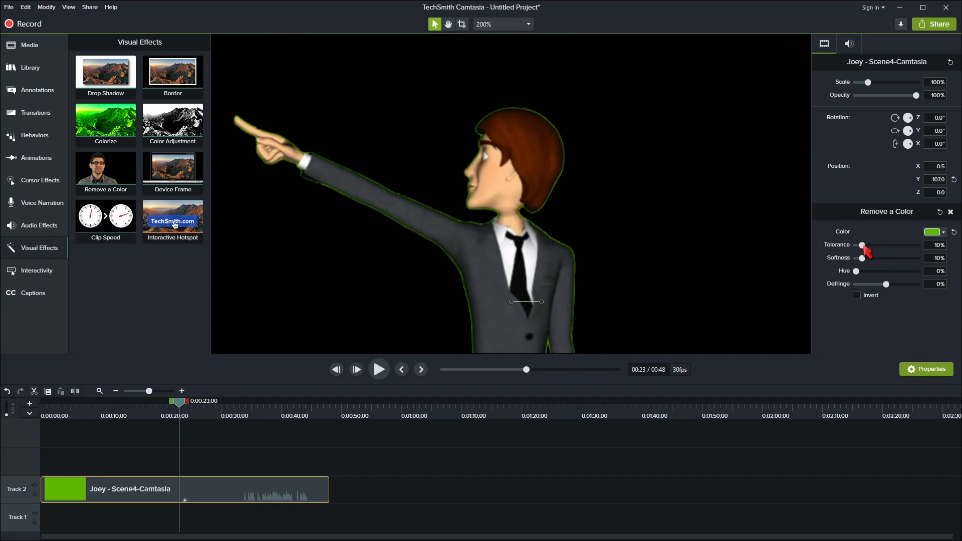
Set the Remove a Color tolerance to 19% and softness to 18%.
{"action": "left_click_drag", "start_coordinate": [864, 247], "coordinate": [870, 247]}
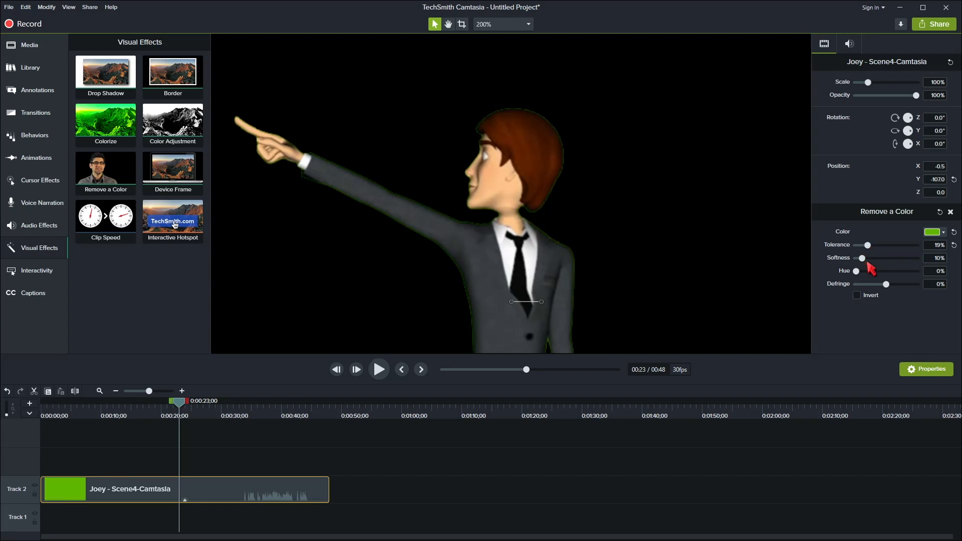
{"action": "left_click_drag", "start_coordinate": [863, 258], "coordinate": [867, 259]}
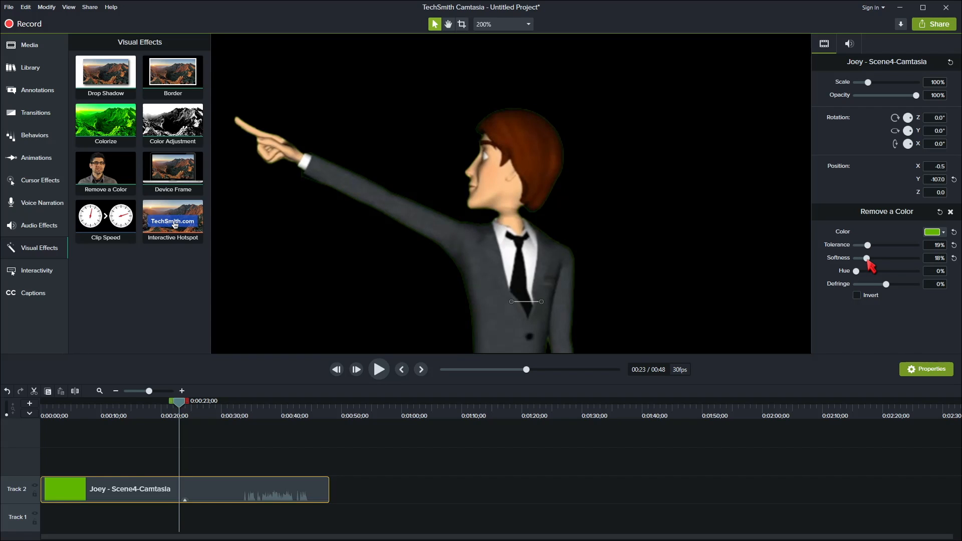
{"action": "left_click", "coordinate": [527, 26]}
{"action": "left_click", "coordinate": [524, 39]}
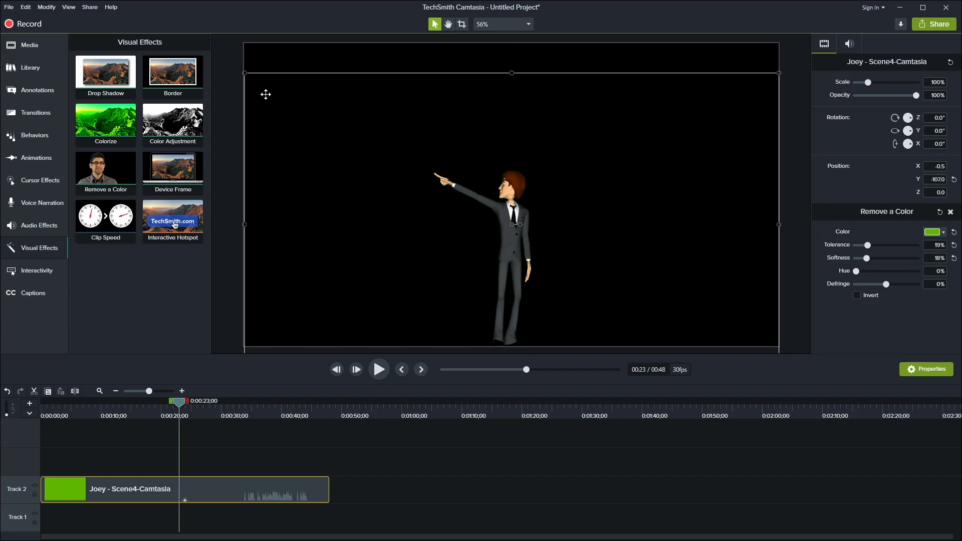
Add the flyingapps motion background from the Camtasia 2019 library to the start of Track 1, beneath the Joey clip.
{"action": "left_click", "coordinate": [24, 47]}
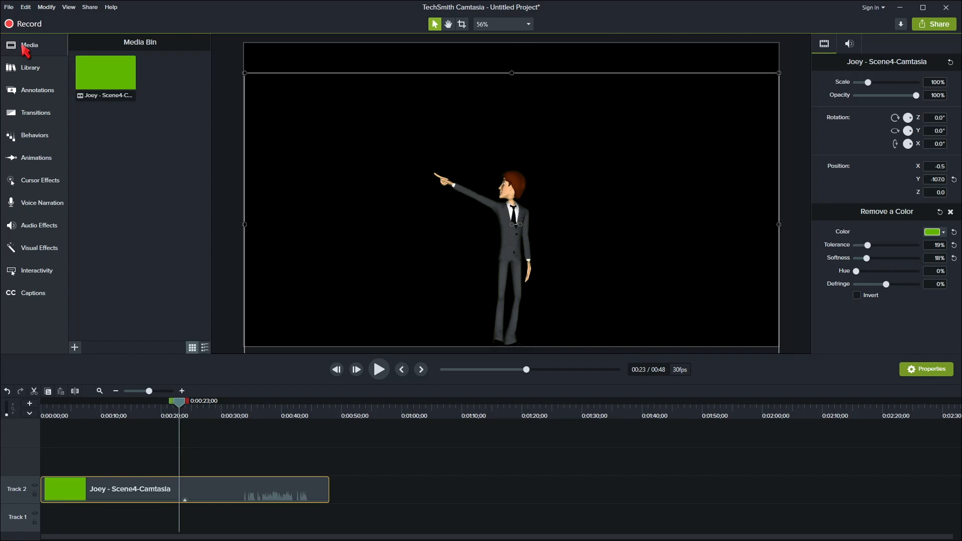
{"action": "left_click", "coordinate": [24, 69]}
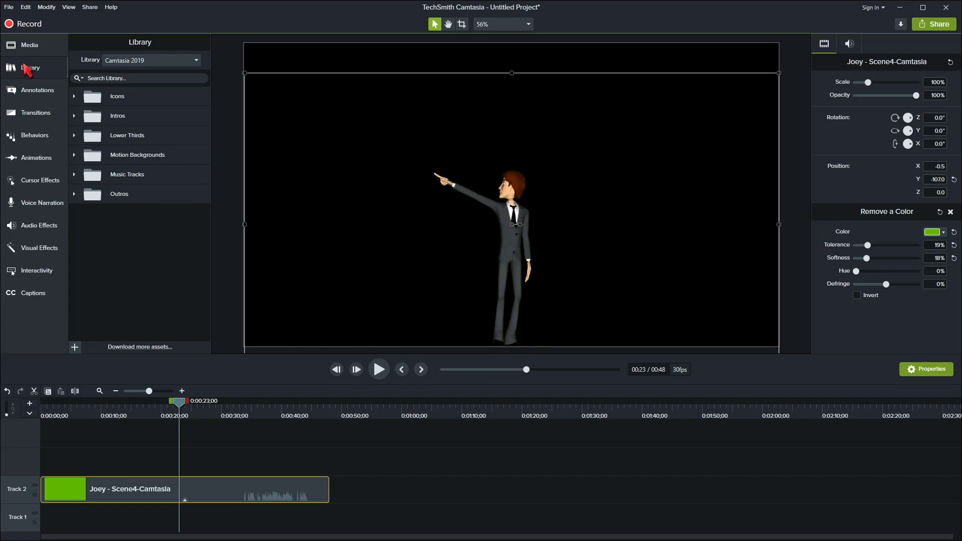
{"action": "double_click", "coordinate": [123, 157]}
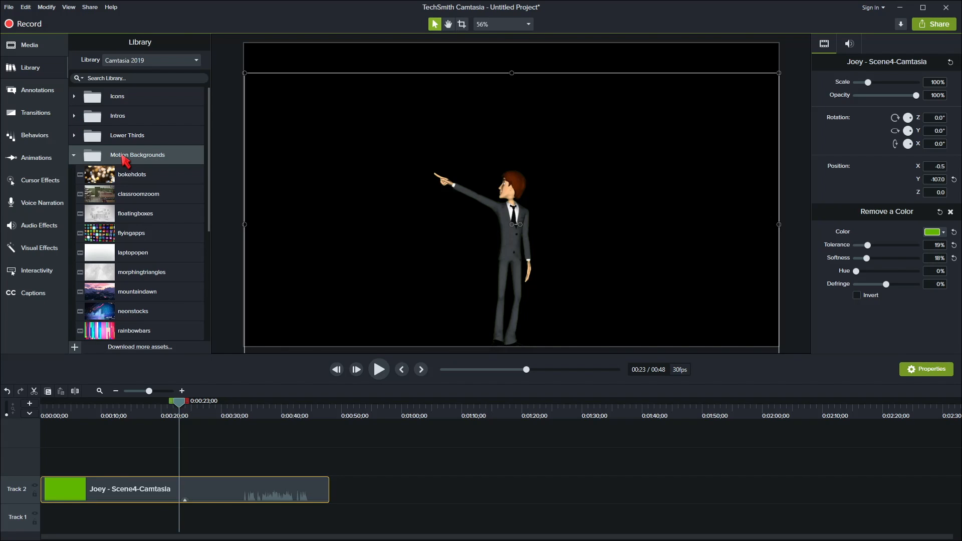
{"action": "left_click_drag", "start_coordinate": [111, 235], "coordinate": [77, 521]}
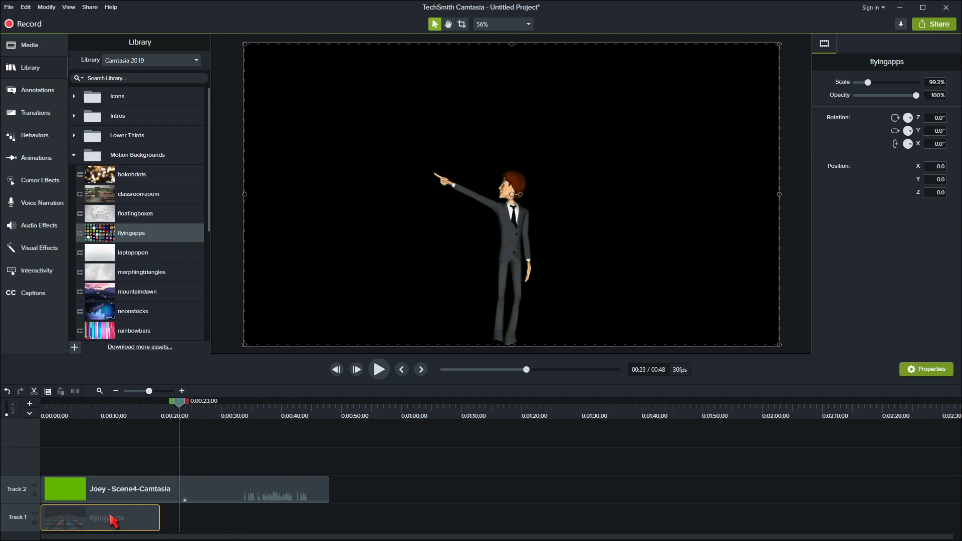
Apply the Clip Speed effect to the flyingapps clip and stretch it to 48 seconds, matching the end of the Joey clip.
{"action": "left_click", "coordinate": [44, 247]}
{"action": "left_click_drag", "start_coordinate": [82, 233], "coordinate": [309, 517]}
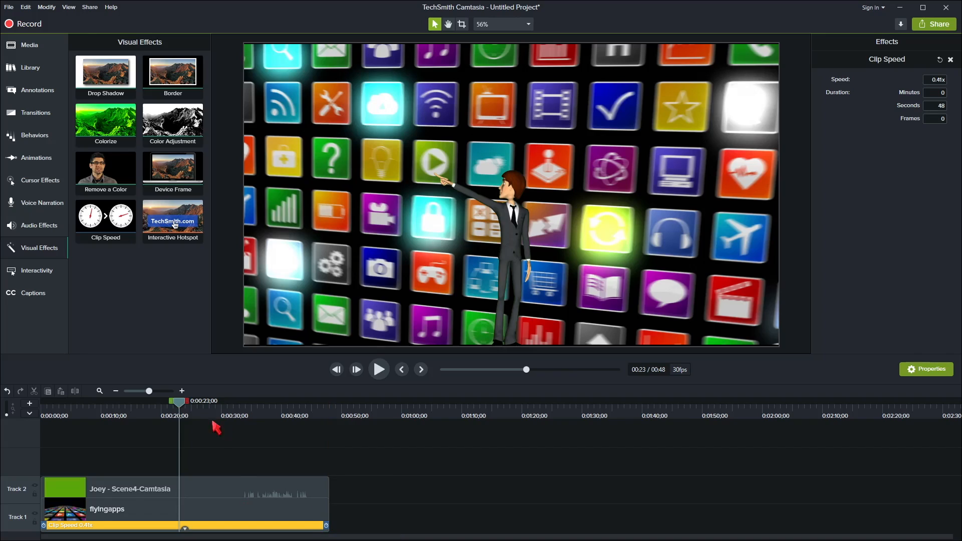
{"action": "left_click_drag", "start_coordinate": [179, 403], "coordinate": [336, 407]}
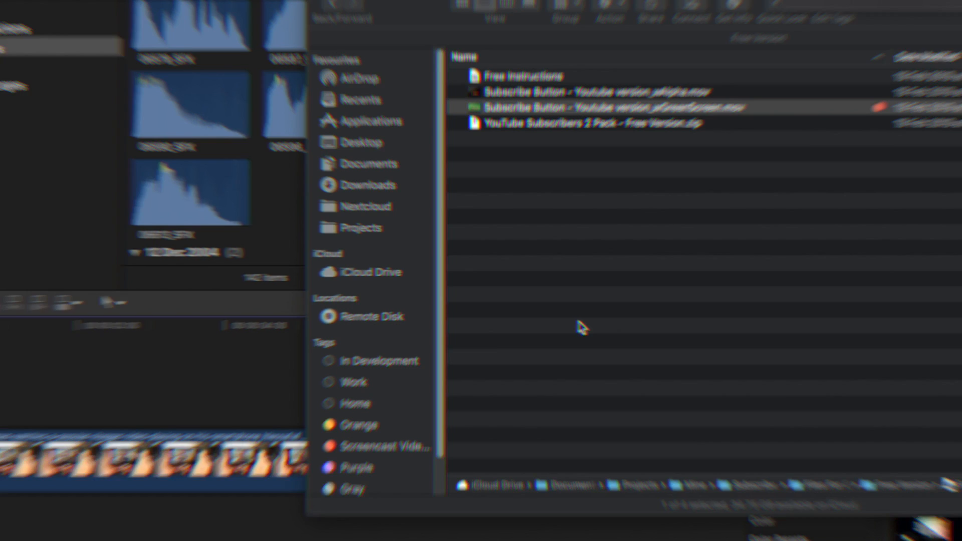
In Final Cut Pro, add Subscribe Button - Youtube version_wGreenScreen.mov above the smartphone video, apply the Keyer effect to it, and check the frame at 3:01.
{"action": "left_click_drag", "start_coordinate": [576, 137], "coordinate": [134, 369]}
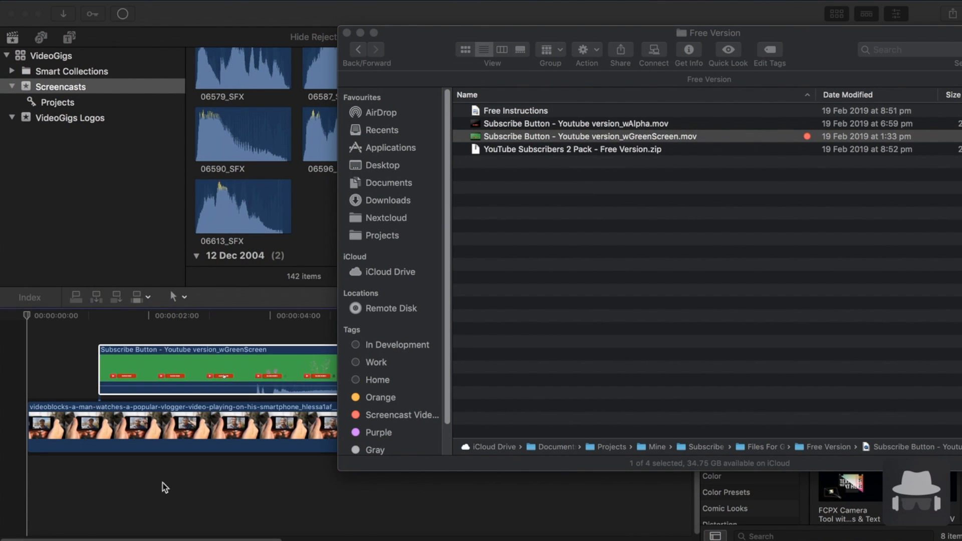
{"action": "left_click", "coordinate": [347, 34]}
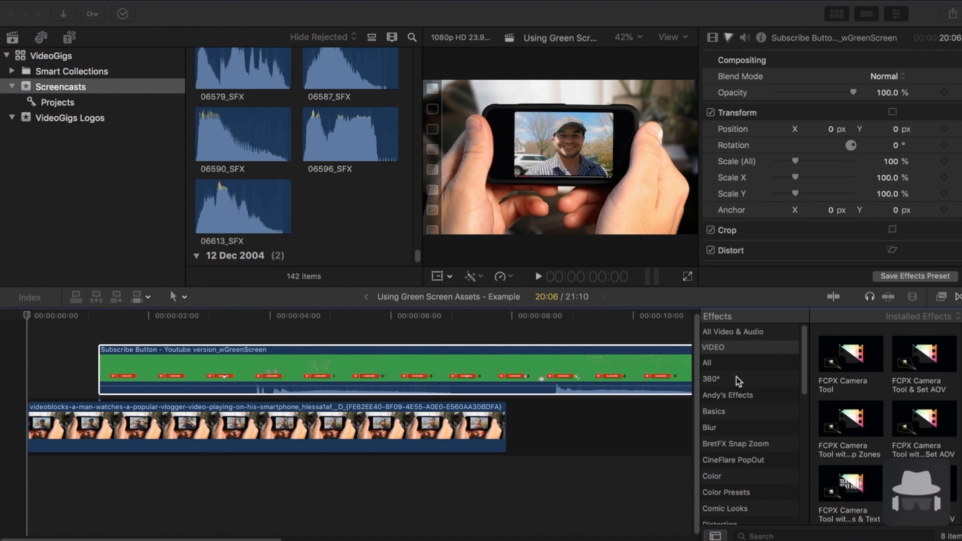
{"action": "left_click_drag", "start_coordinate": [809, 367], "coordinate": [807, 421]}
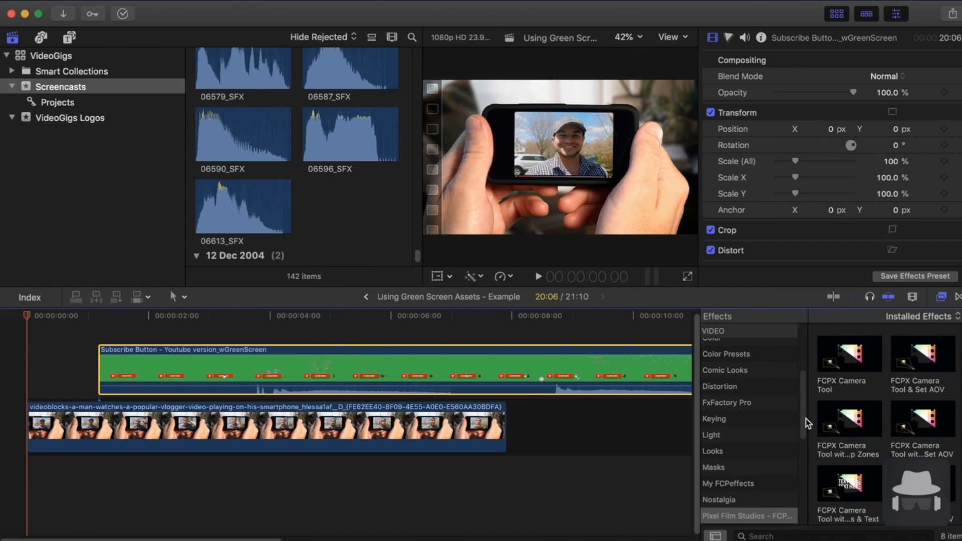
{"action": "left_click", "coordinate": [736, 425]}
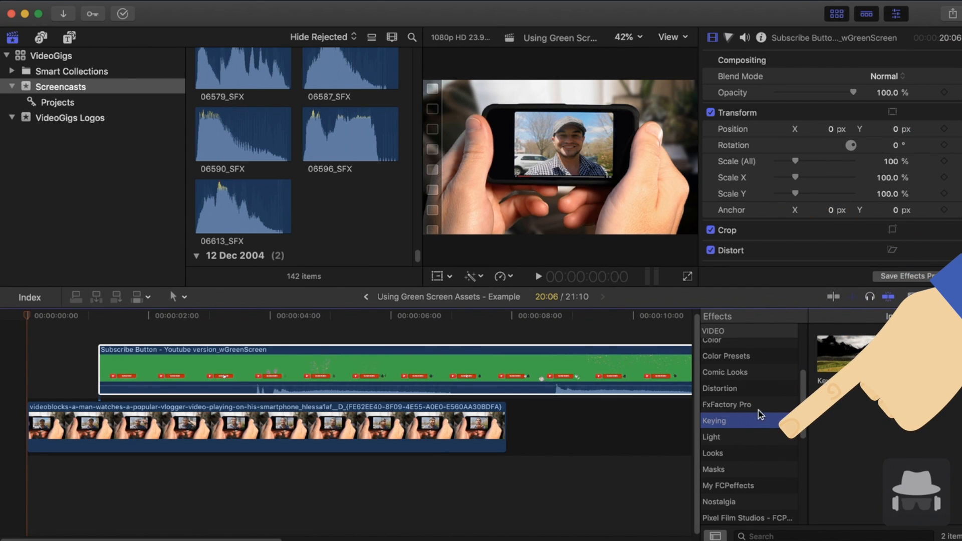
{"action": "left_click_drag", "start_coordinate": [847, 349], "coordinate": [369, 358]}
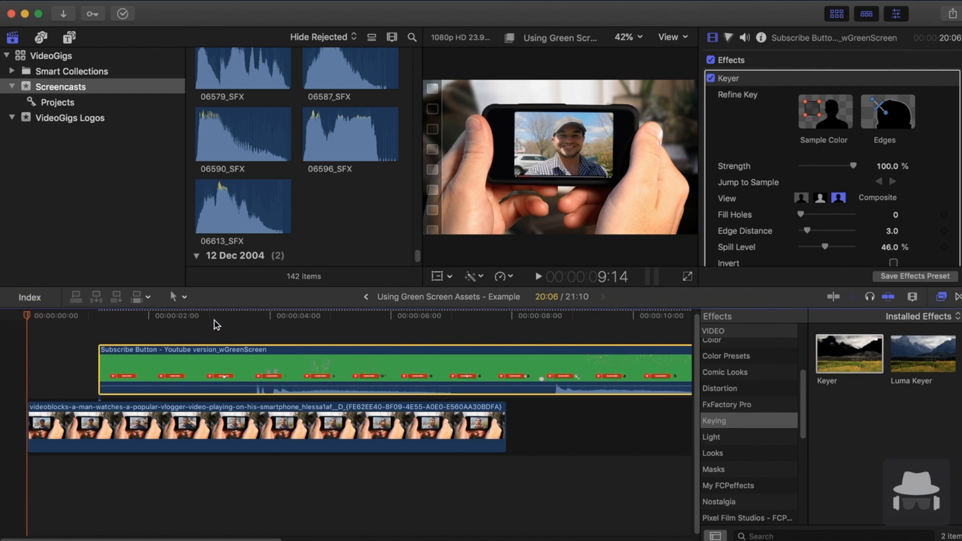
{"action": "left_click", "coordinate": [212, 318]}
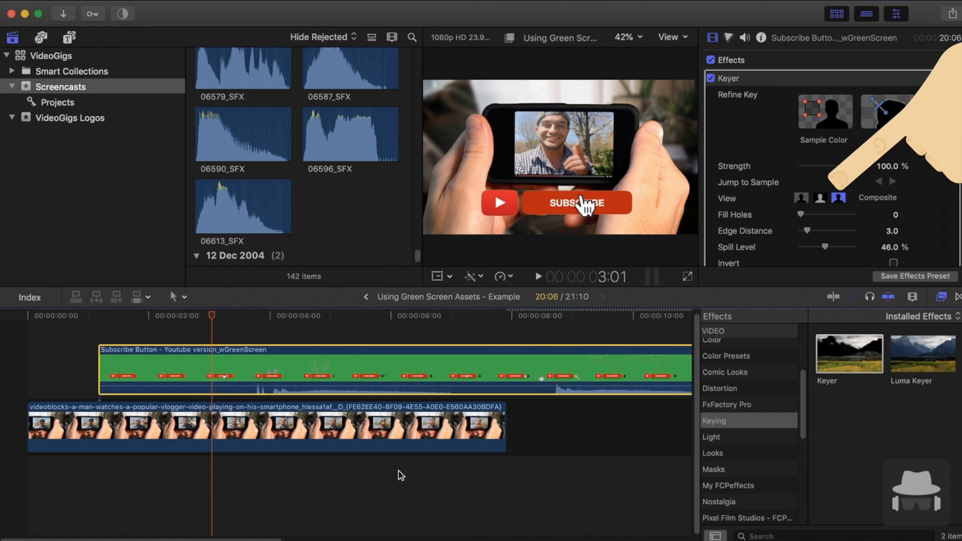
Move the Subscribe Button clip to the start of the timeline, trim its end to match the smartphone video, and preview the result.
{"action": "left_click_drag", "start_coordinate": [250, 366], "coordinate": [180, 368]}
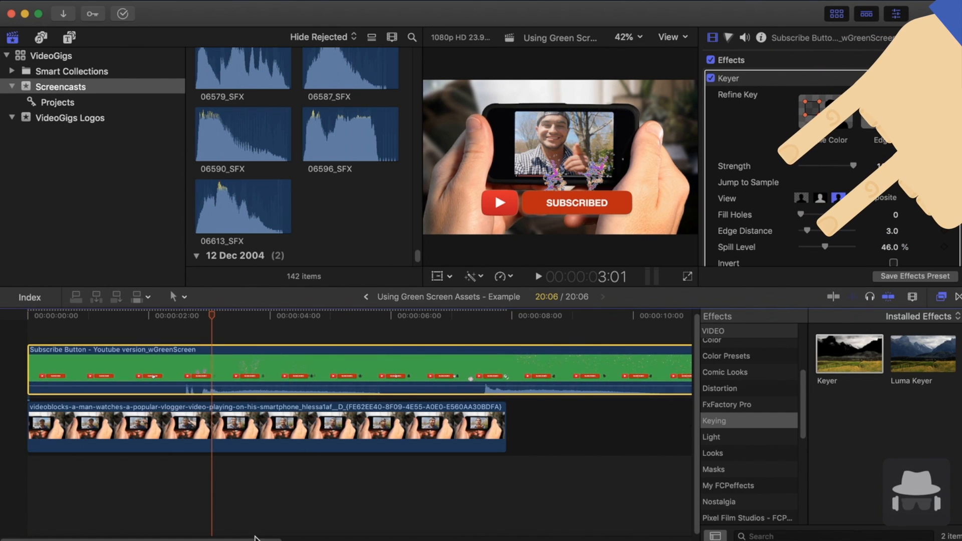
{"action": "scroll", "coordinate": [375, 534], "scroll_direction": "right", "scroll_amount": 10}
{"action": "key", "text": "super+minus"}
{"action": "key", "text": "super+minus"}
{"action": "scroll", "coordinate": [359, 533], "scroll_direction": "left", "scroll_amount": 5}
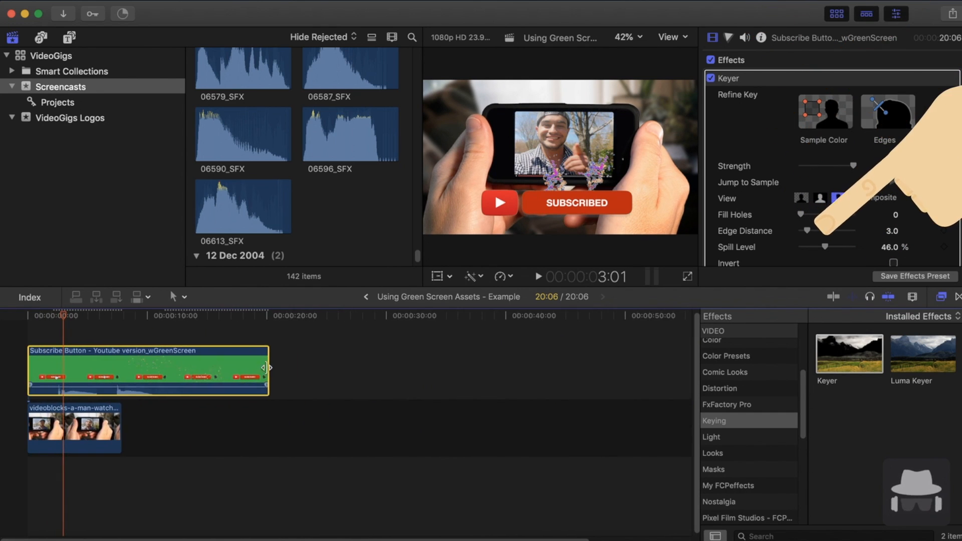
{"action": "left_click_drag", "start_coordinate": [268, 368], "coordinate": [122, 369]}
{"action": "key", "text": "super+equal"}
{"action": "key", "text": "super+equal"}
{"action": "key", "text": "super+equal"}
{"action": "scroll", "coordinate": [119, 420], "scroll_direction": "left", "scroll_amount": 3}
{"action": "key", "text": "super+minus"}
{"action": "key", "text": "super+minus"}
{"action": "key", "text": "super+minus"}
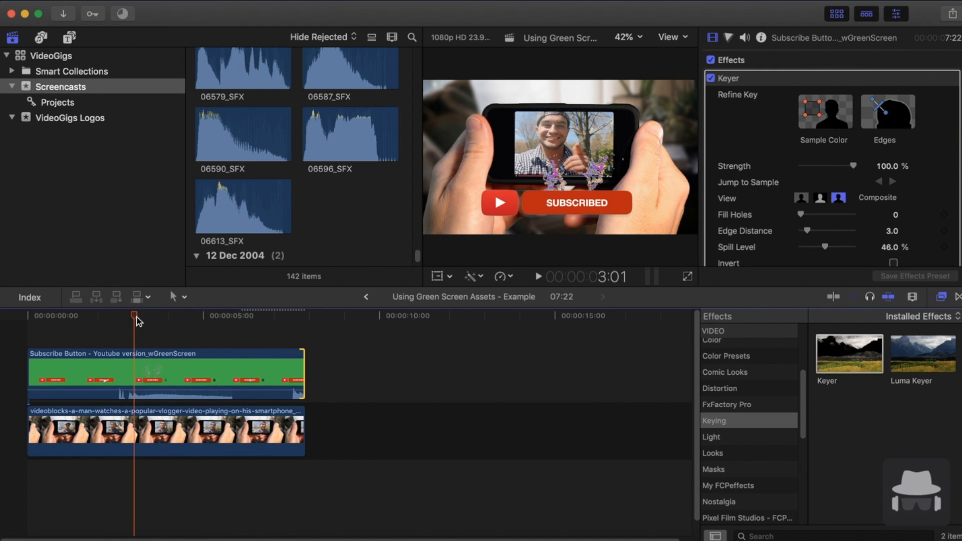
{"action": "key", "text": "space"}
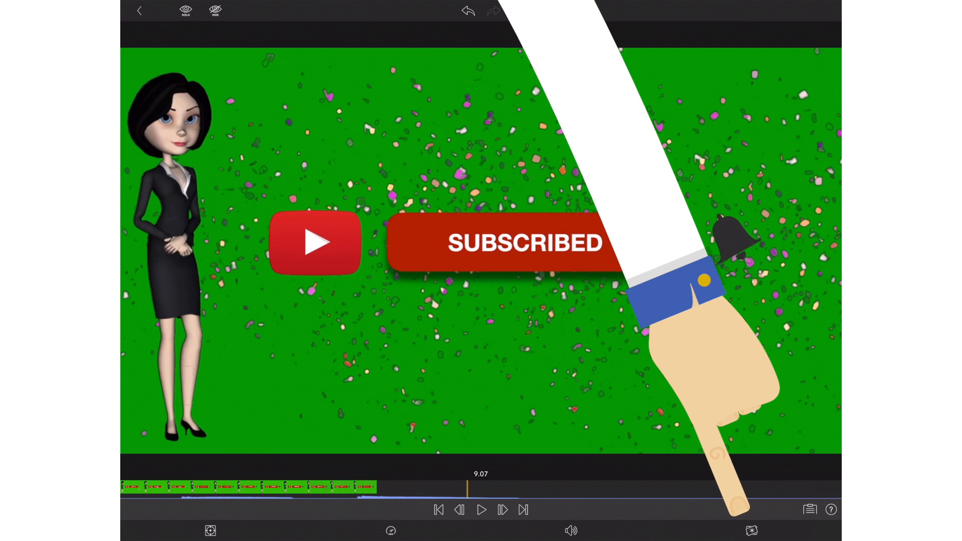
In LumaFusion, apply the Green Screen Key preset to the subscribe button clip.
{"action": "left_click", "coordinate": [751, 531]}
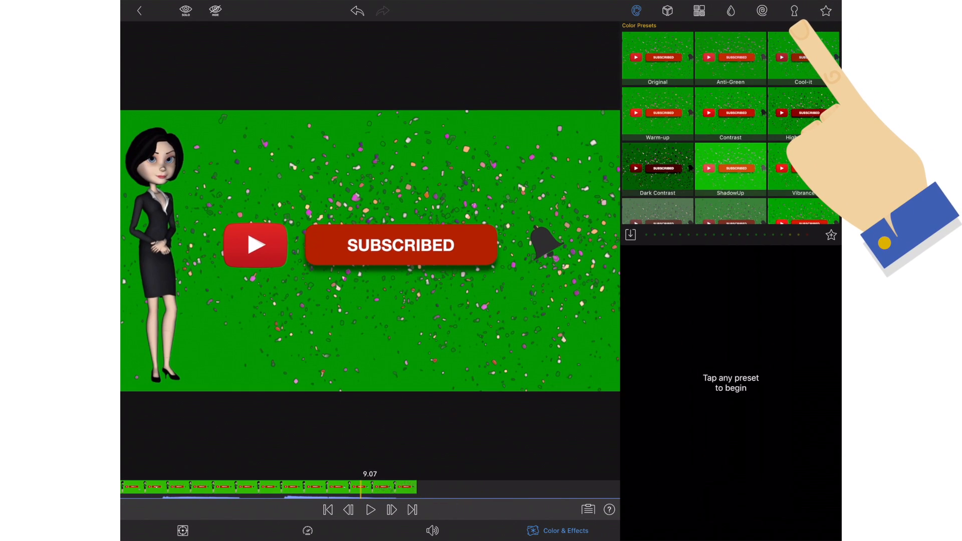
{"action": "left_click", "coordinate": [795, 10]}
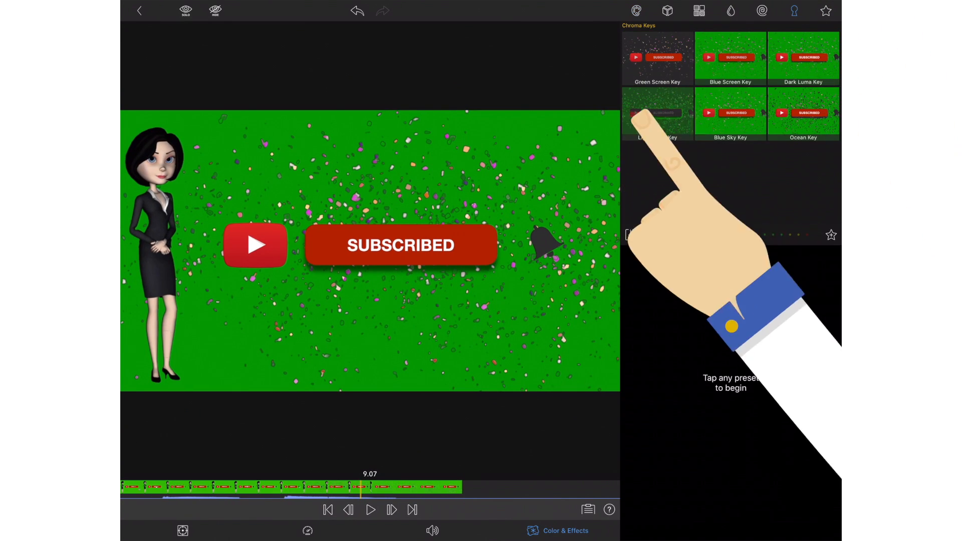
{"action": "left_click", "coordinate": [657, 61]}
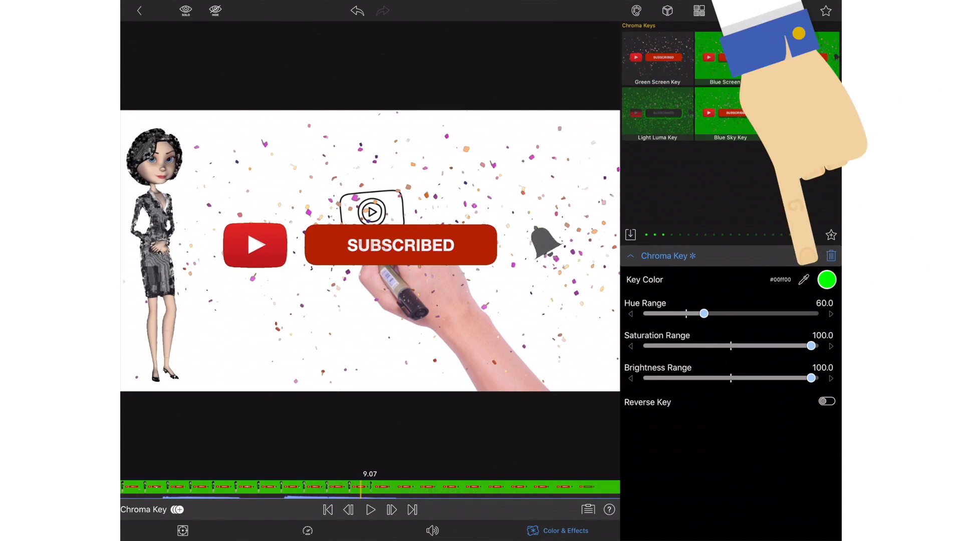
Inspect the Chroma Key's key color picker and set the Hue Range to 28.9.
{"action": "left_click", "coordinate": [827, 280]}
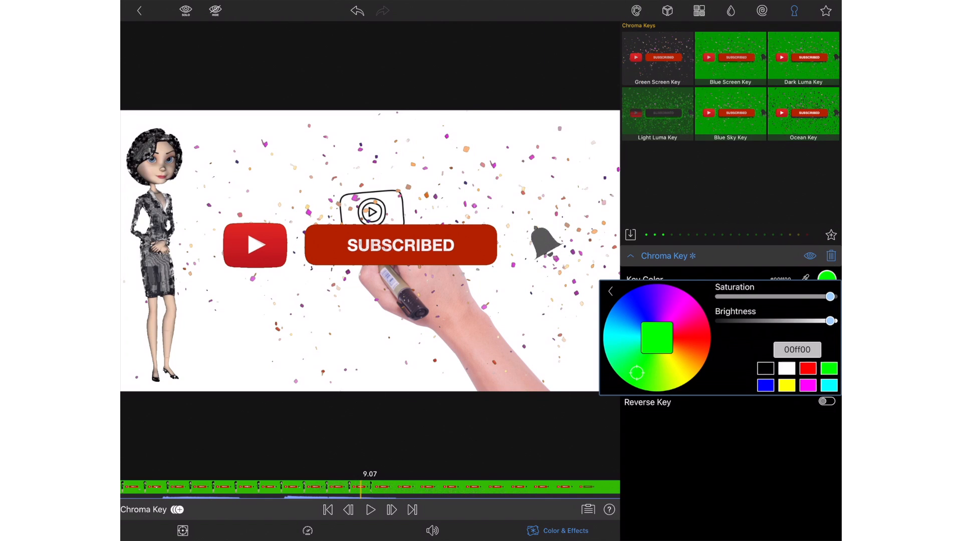
{"action": "left_click", "coordinate": [610, 292]}
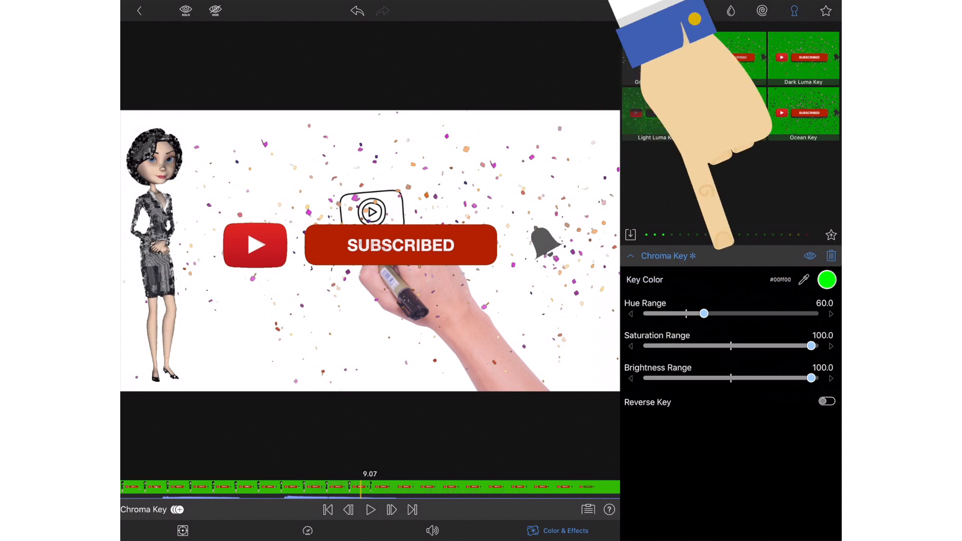
{"action": "left_click_drag", "start_coordinate": [707, 313], "coordinate": [677, 314]}
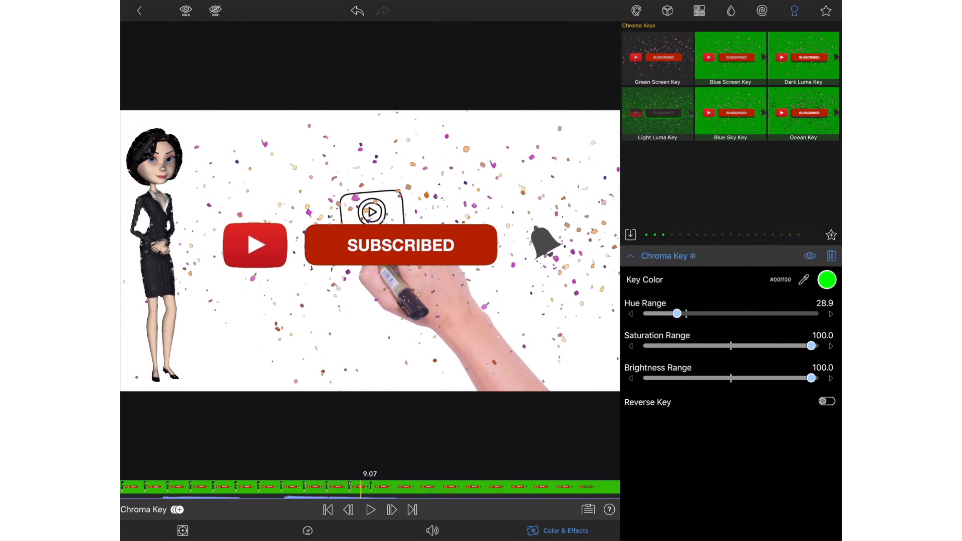